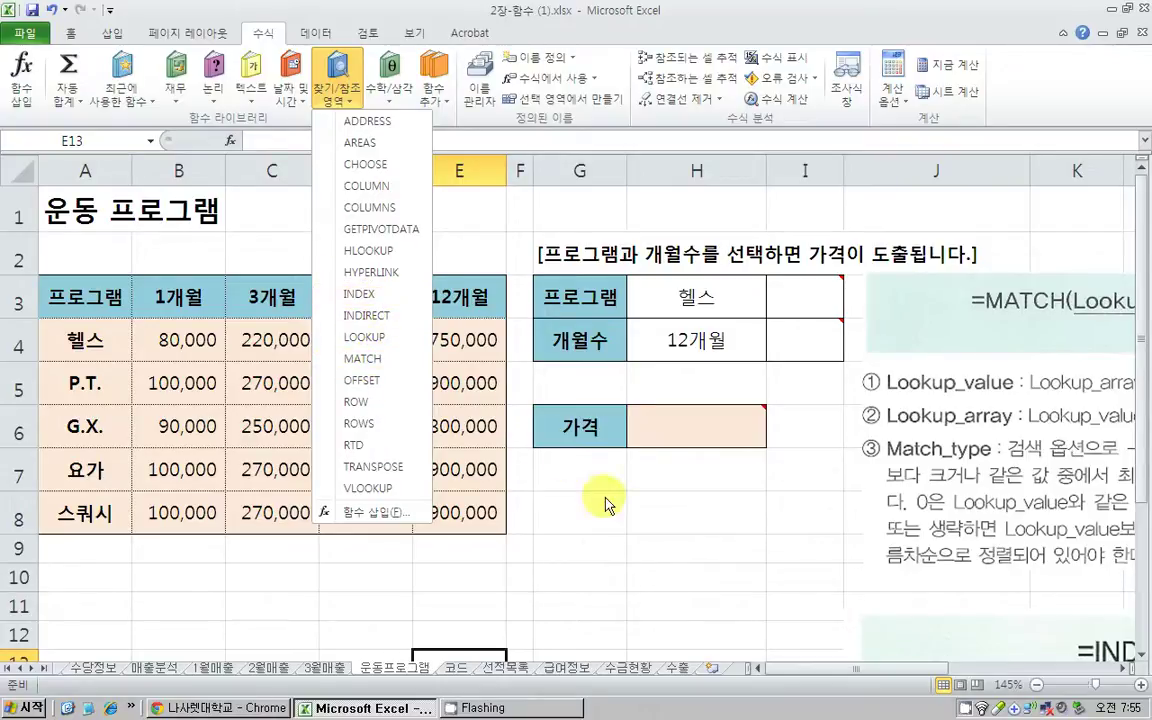
Examine the exercise program price table in A3:E8.
{"action": "left_click", "coordinate": [519, 459]}
{"action": "scroll", "coordinate": [492, 444], "scroll_direction": "down", "scroll_amount": 2}
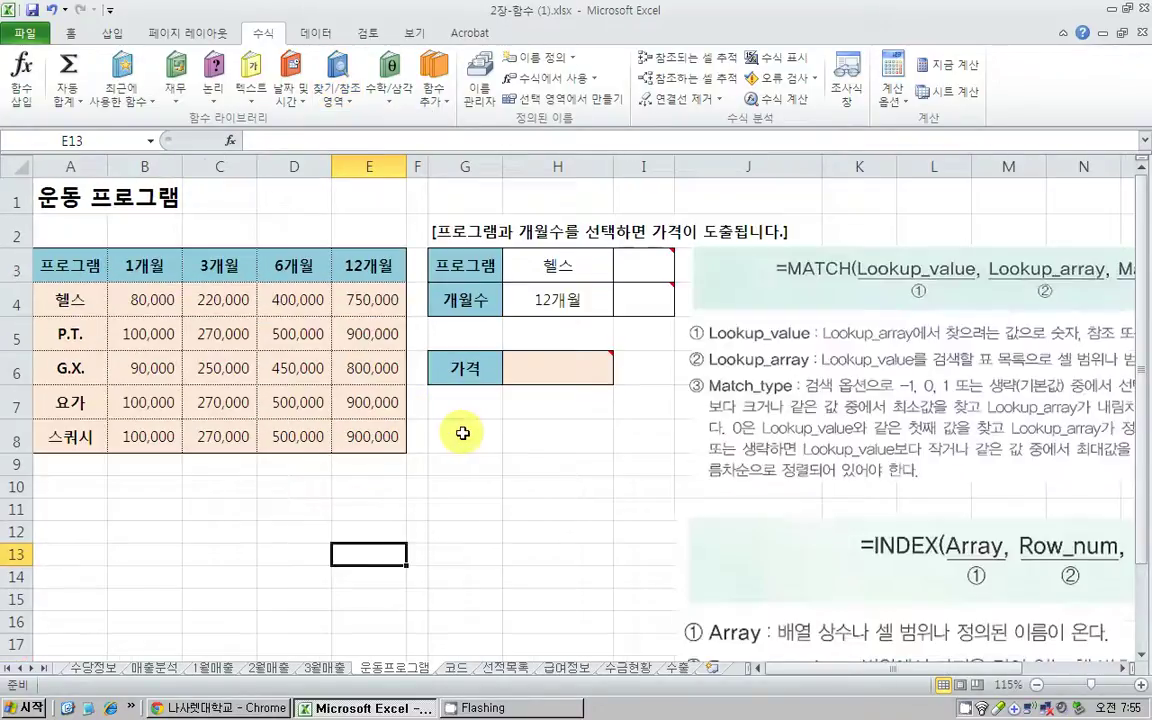
{"action": "scroll", "coordinate": [463, 433], "scroll_direction": "down", "scroll_amount": 1}
{"action": "scroll", "coordinate": [466, 430], "scroll_direction": "up", "scroll_amount": 1}
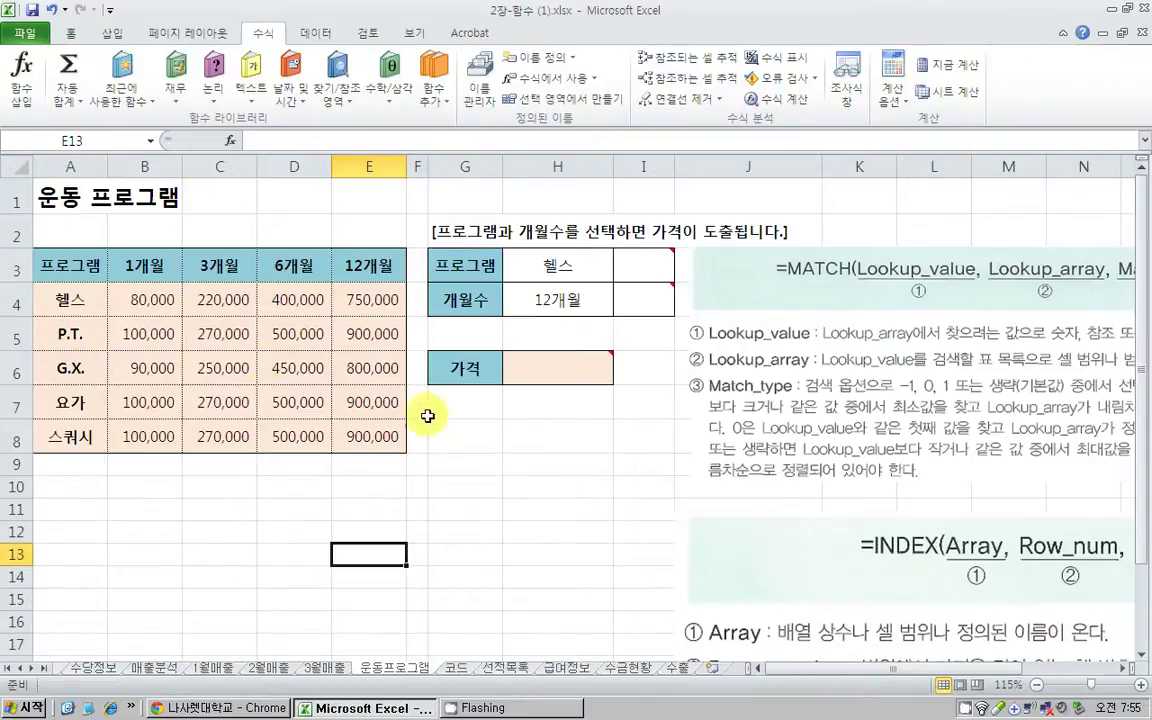
{"action": "left_click", "coordinate": [138, 300]}
{"action": "left_click_drag", "start_coordinate": [68, 264], "coordinate": [347, 442]}
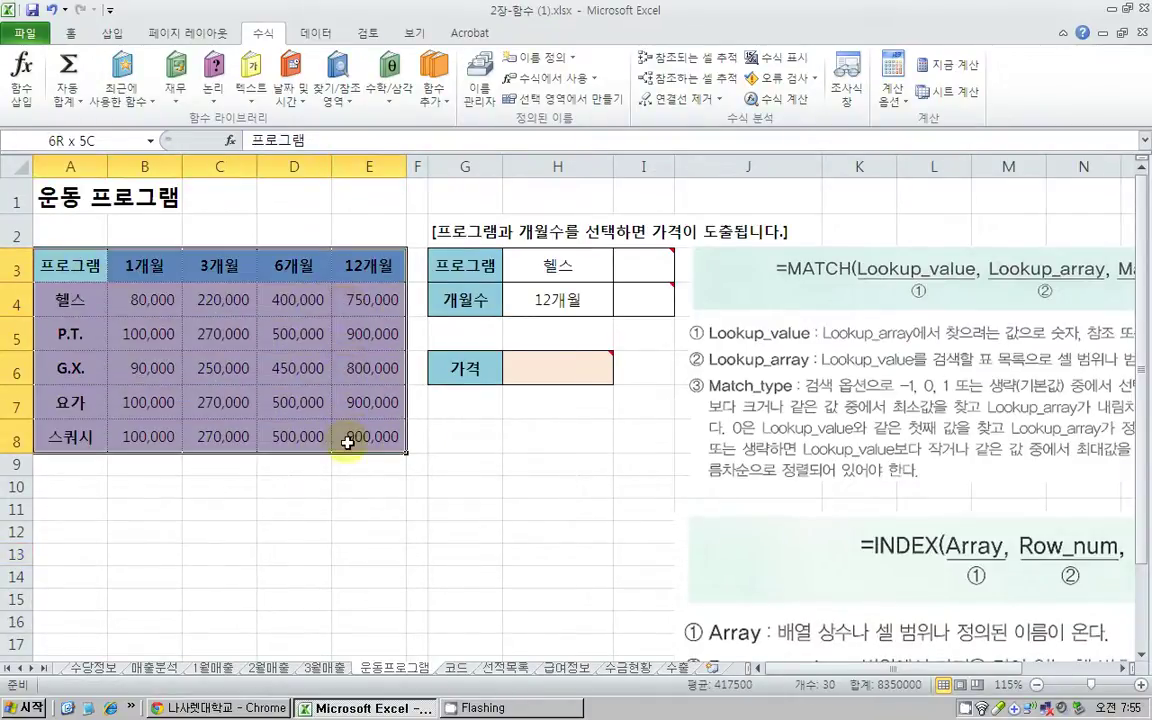
{"action": "left_click", "coordinate": [270, 365]}
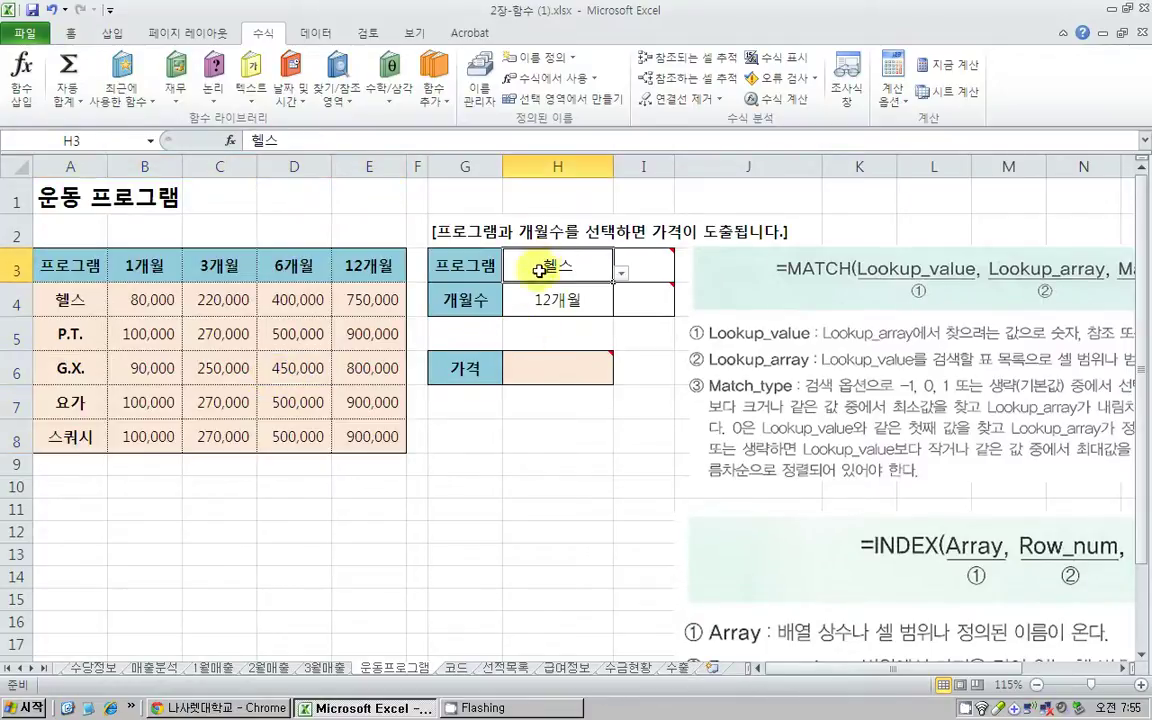
Choose P.T. as the program in H3 and 3개월 as the number of months in H4.
{"action": "mouse_move", "coordinate": [535, 265]}
{"action": "left_mouse_down"}
{"action": "mouse_move", "coordinate": [539, 296]}
{"action": "mouse_move", "coordinate": [535, 257]}
{"action": "left_mouse_up"}
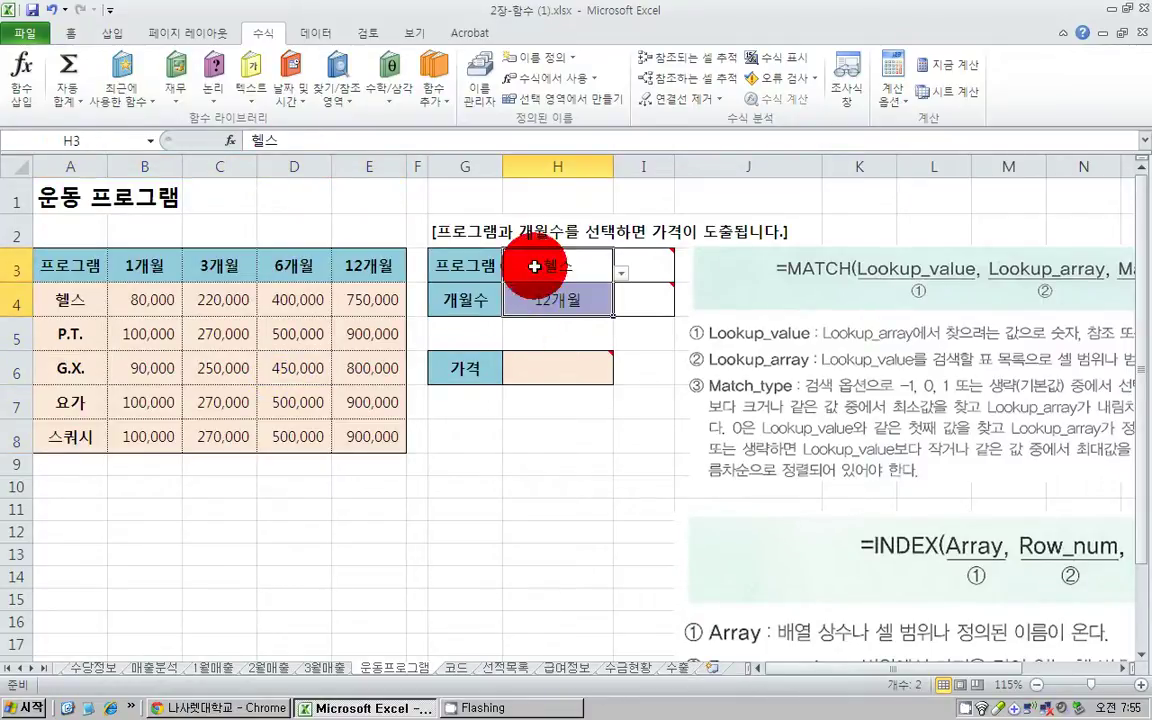
{"action": "left_click", "coordinate": [620, 266]}
{"action": "left_click", "coordinate": [522, 290]}
{"action": "left_click", "coordinate": [557, 300]}
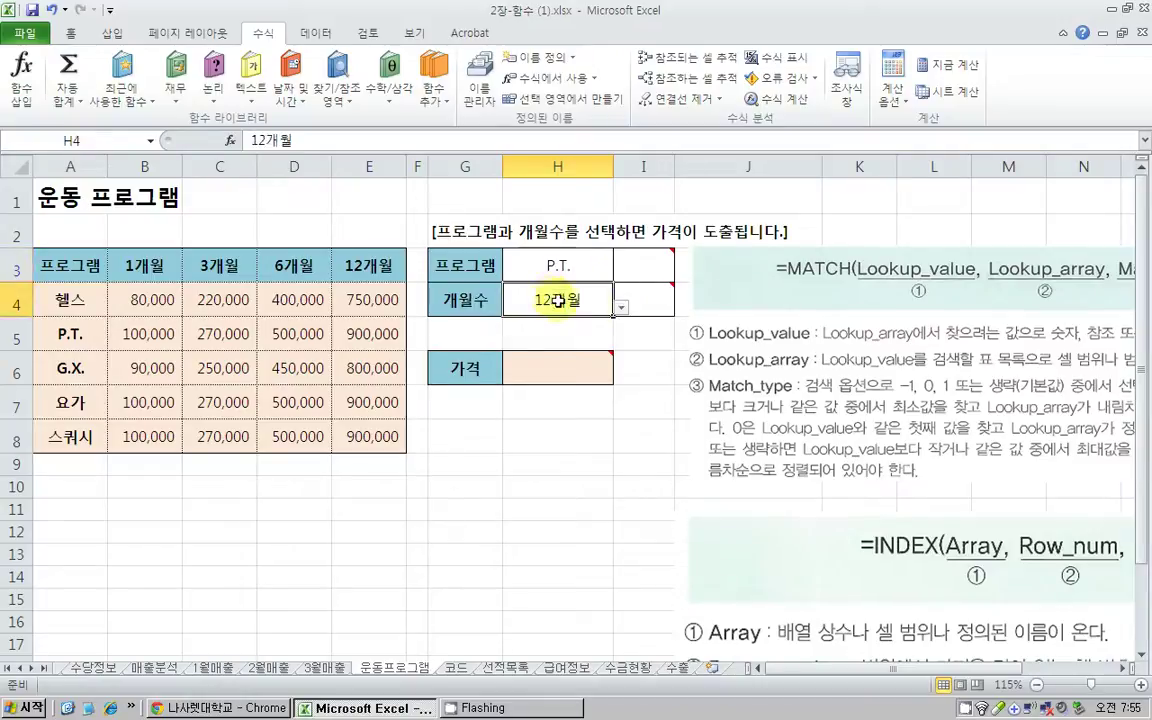
{"action": "left_click", "coordinate": [621, 307]}
{"action": "left_click", "coordinate": [500, 331]}
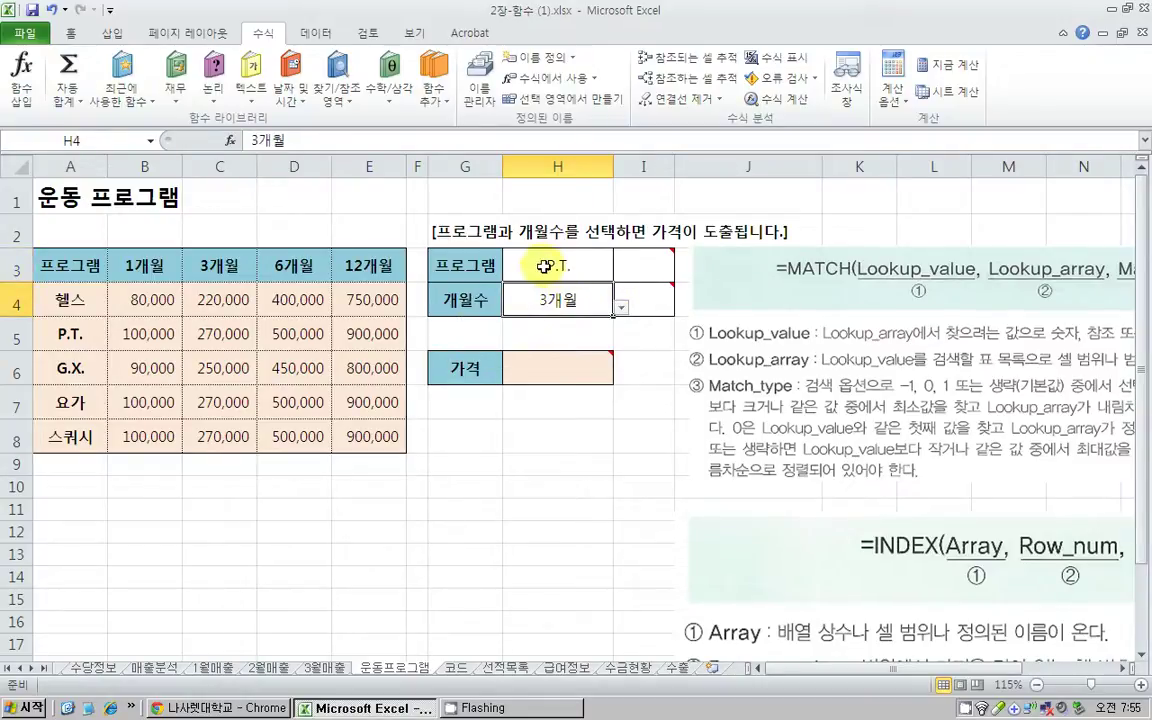
Trace the P.T. row and 3개월 column to their shared price, and read the formula notes on H6 and I3.
{"action": "left_click", "coordinate": [68, 333]}
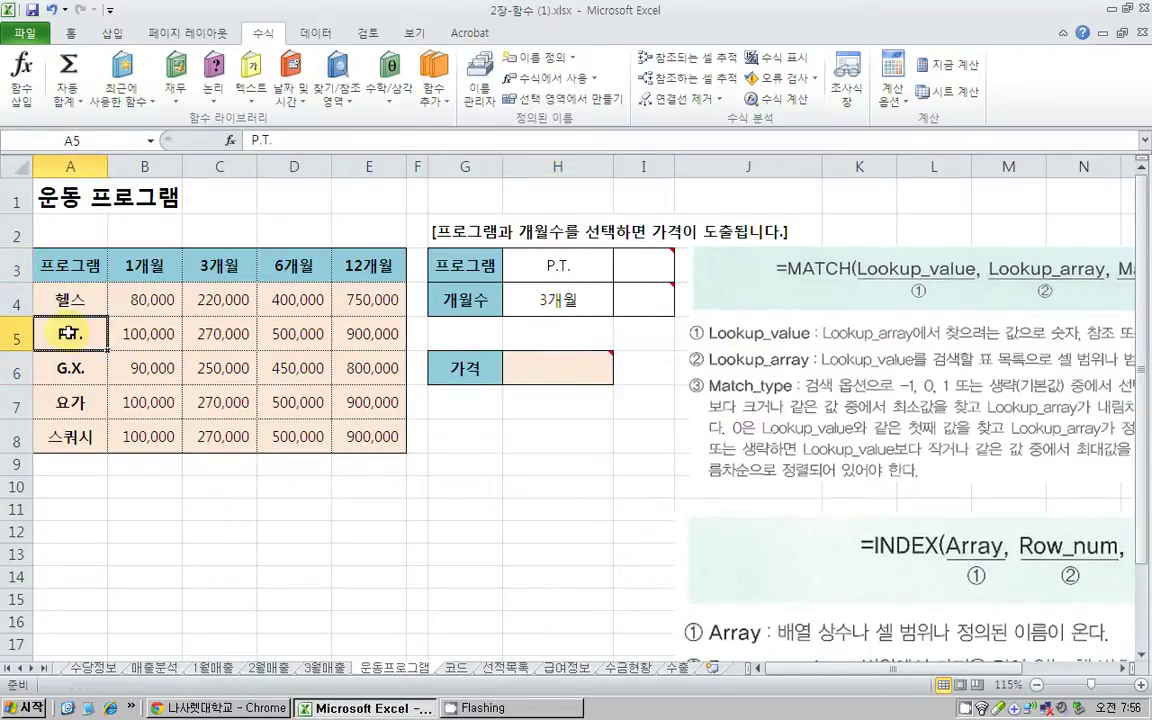
{"action": "left_click_drag", "start_coordinate": [68, 333], "coordinate": [354, 334]}
{"action": "left_click_drag", "start_coordinate": [220, 265], "coordinate": [212, 430]}
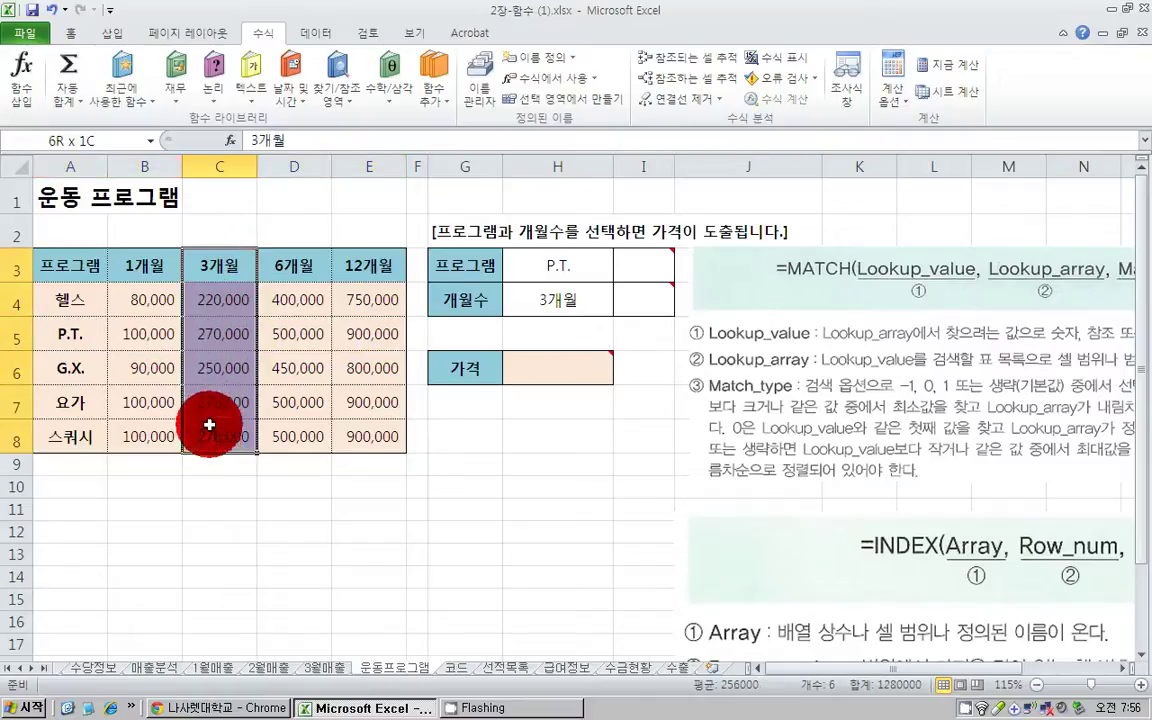
{"action": "left_click", "coordinate": [220, 334]}
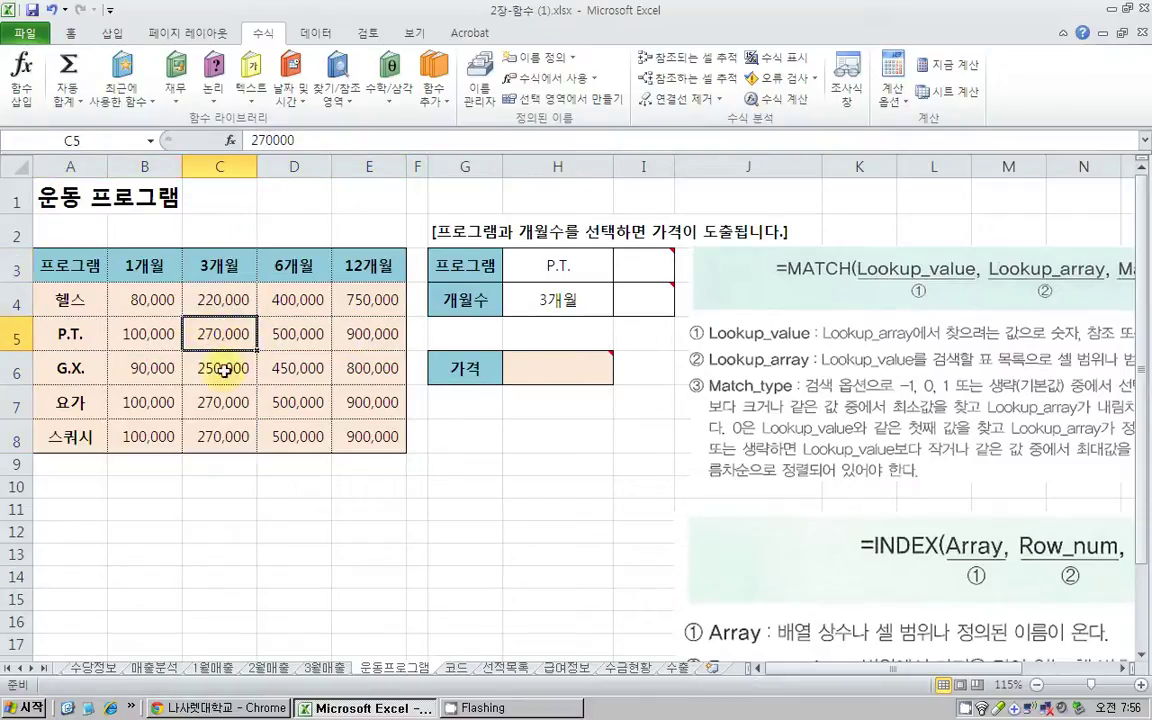
{"action": "left_click", "coordinate": [524, 368]}
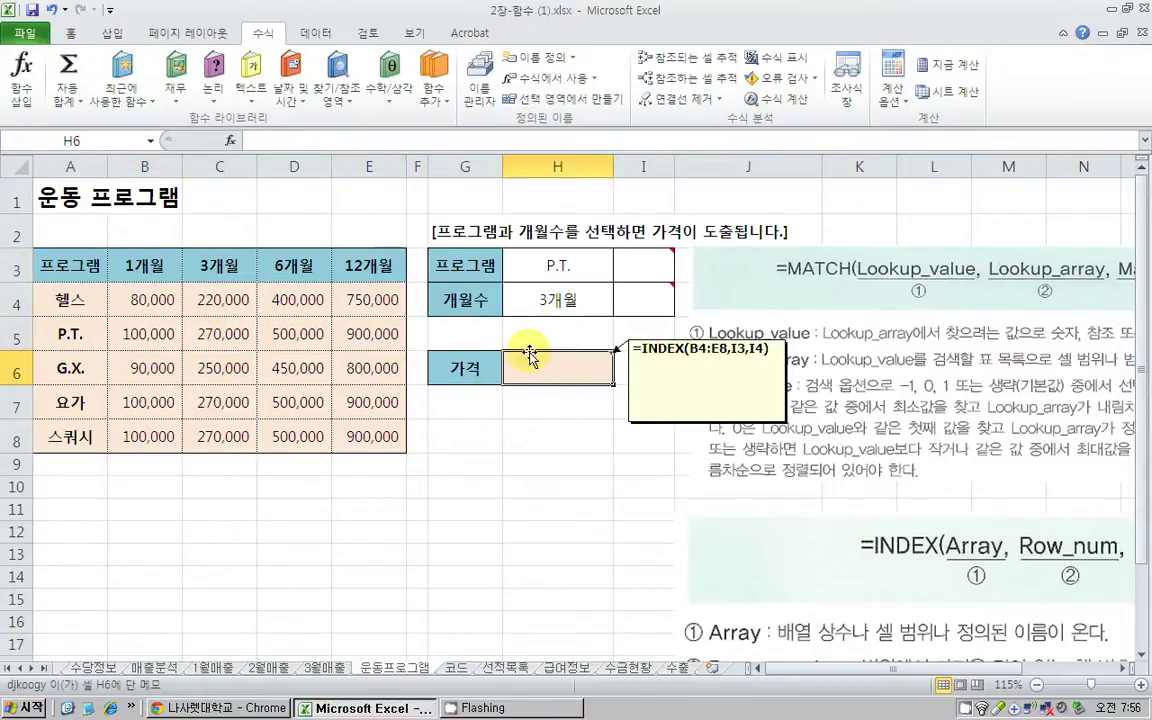
{"action": "mouse_move", "coordinate": [661, 265]}
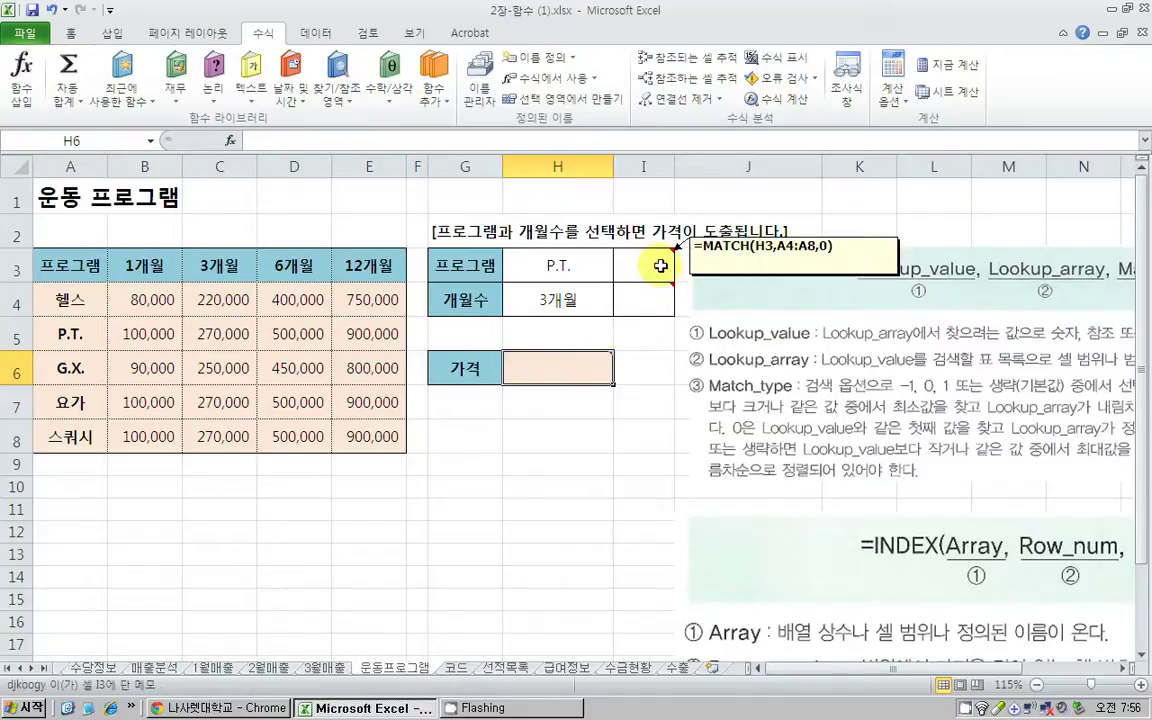
{"action": "left_click", "coordinate": [512, 258]}
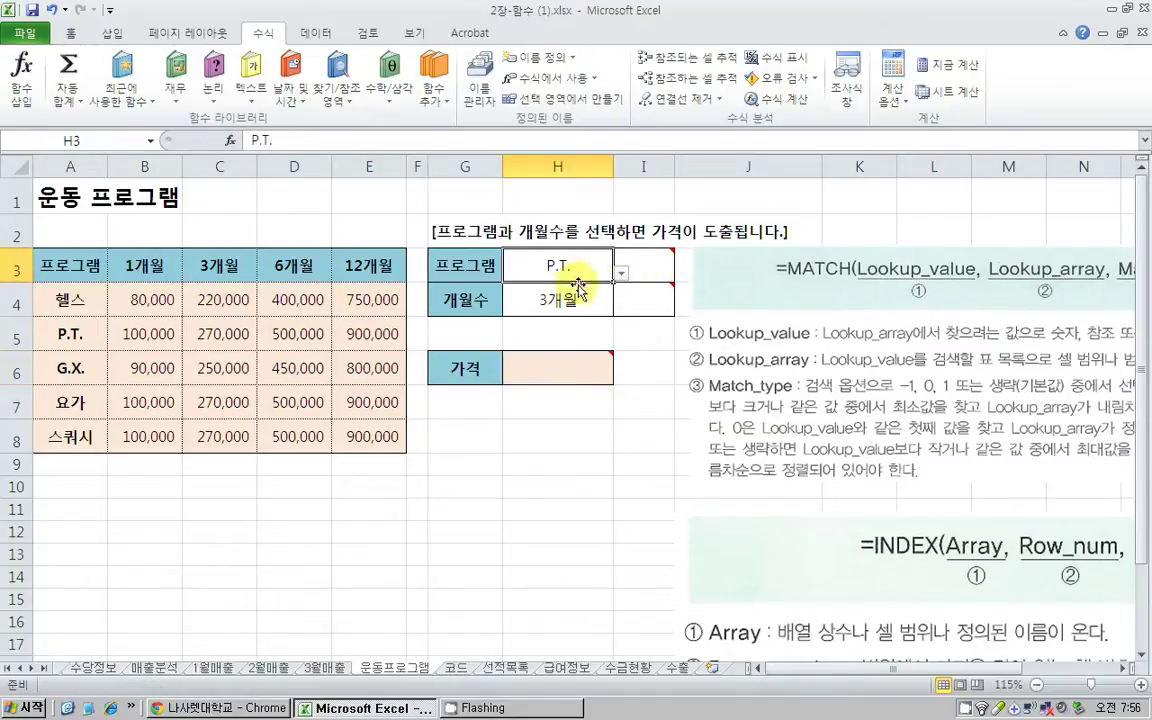
{"action": "left_click", "coordinate": [645, 272]}
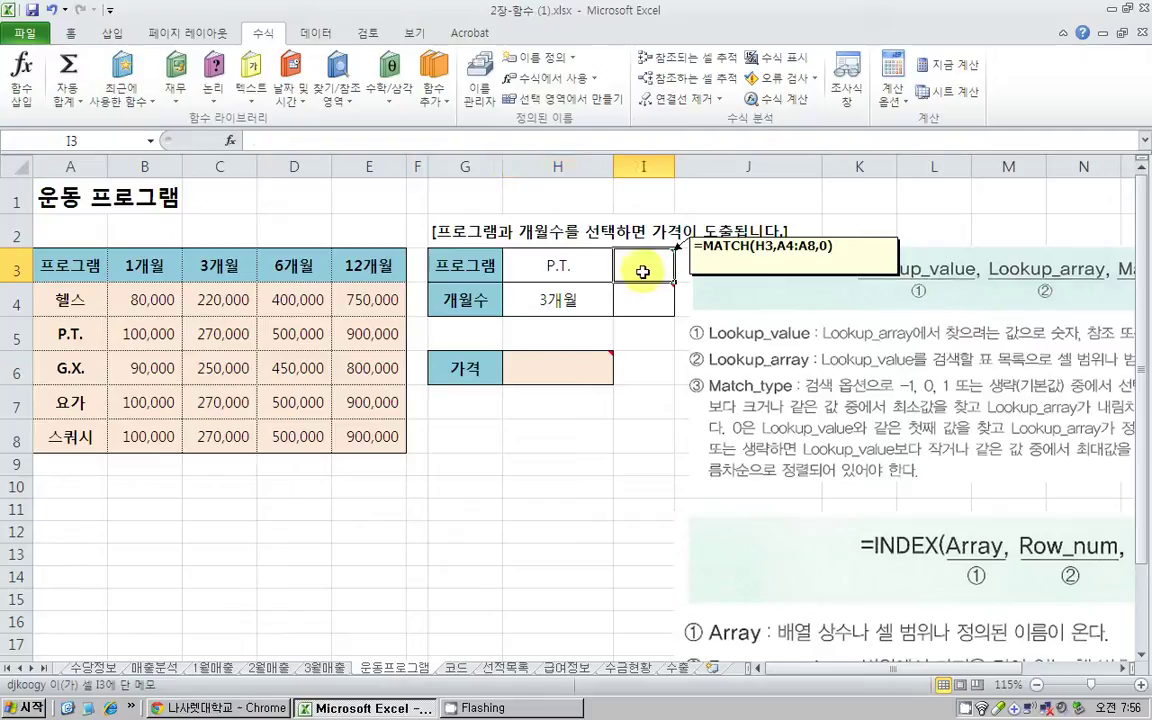
Examine the order of the programs in A4:A8 to find the position of P.T.
{"action": "left_click", "coordinate": [508, 250]}
{"action": "left_click", "coordinate": [78, 301]}
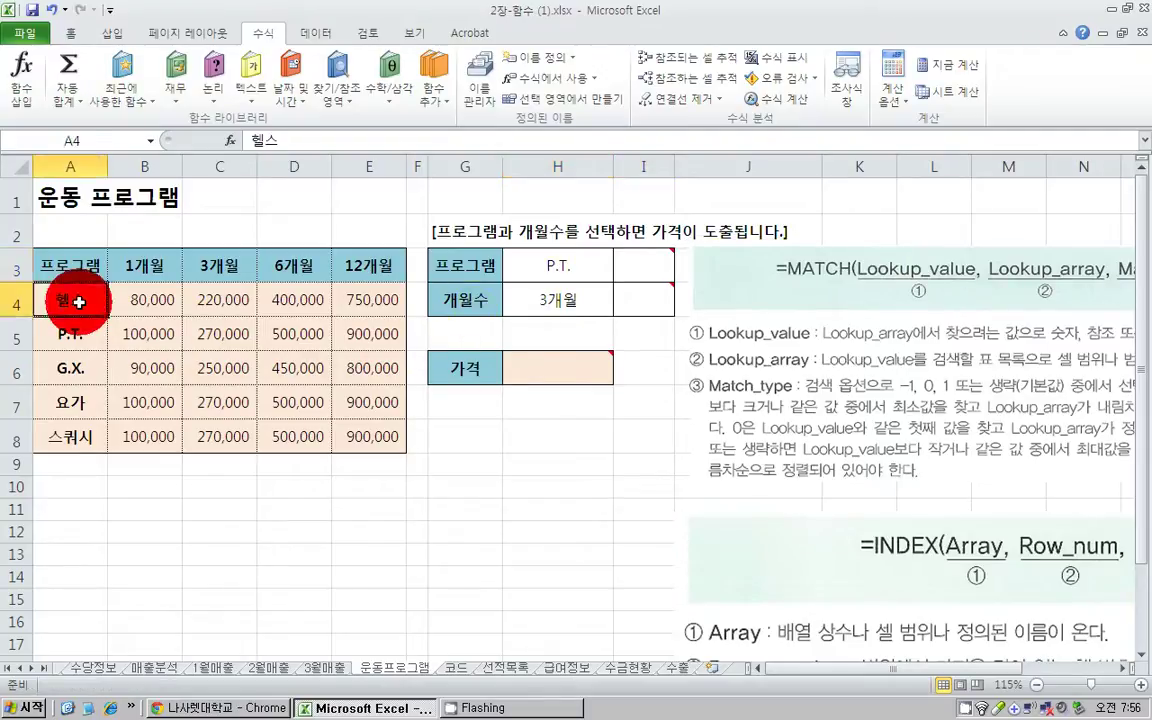
{"action": "left_click_drag", "start_coordinate": [78, 301], "coordinate": [55, 387]}
{"action": "left_click", "coordinate": [63, 298]}
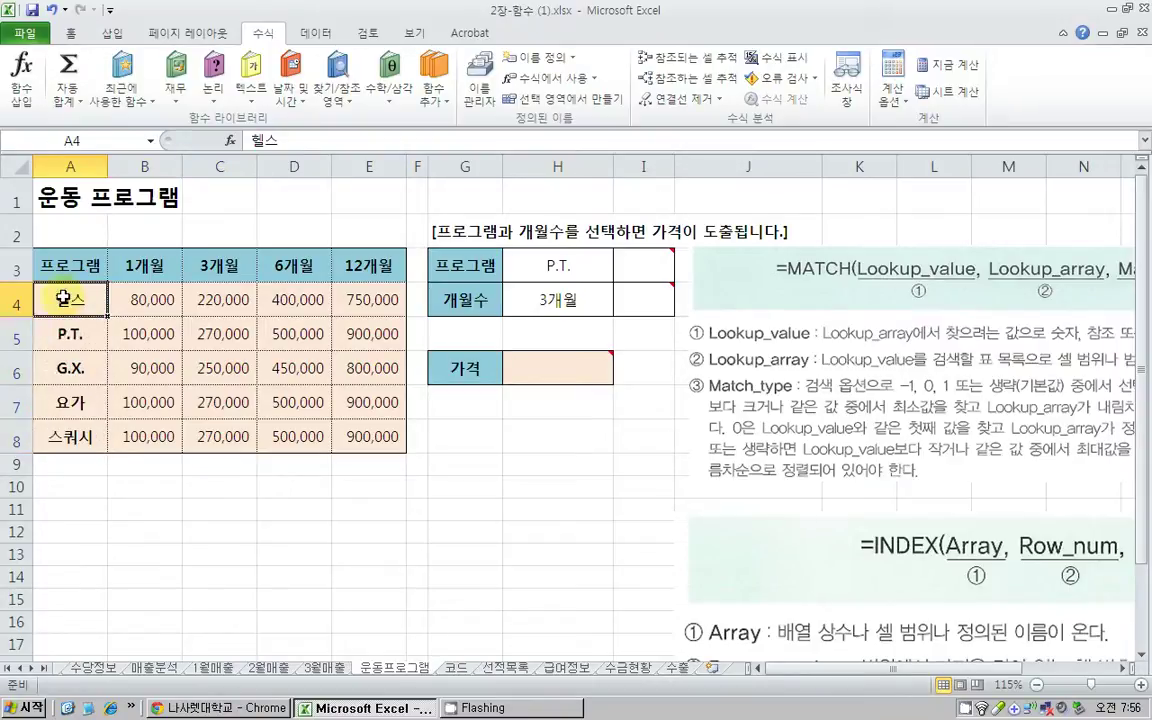
{"action": "left_click_drag", "start_coordinate": [63, 298], "coordinate": [63, 430]}
{"action": "left_click", "coordinate": [78, 296]}
{"action": "left_click", "coordinate": [62, 335]}
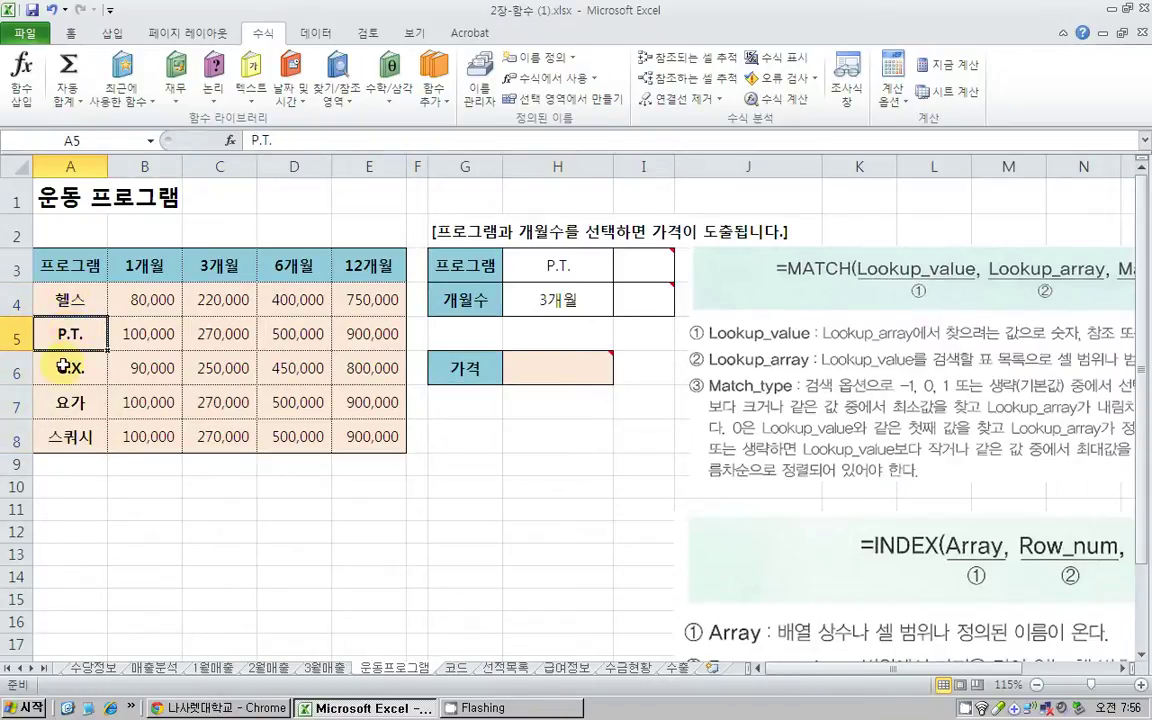
{"action": "left_click", "coordinate": [59, 368]}
{"action": "left_click", "coordinate": [57, 402]}
{"action": "left_click", "coordinate": [60, 432]}
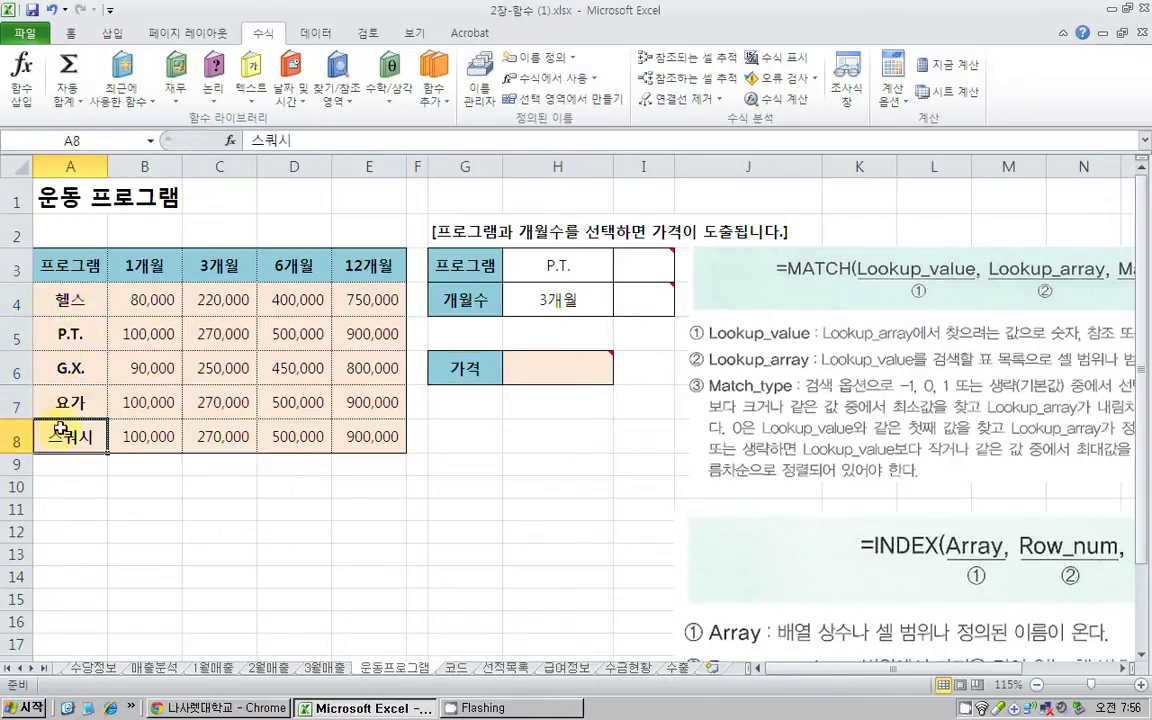
{"action": "left_click_drag", "start_coordinate": [64, 297], "coordinate": [62, 402]}
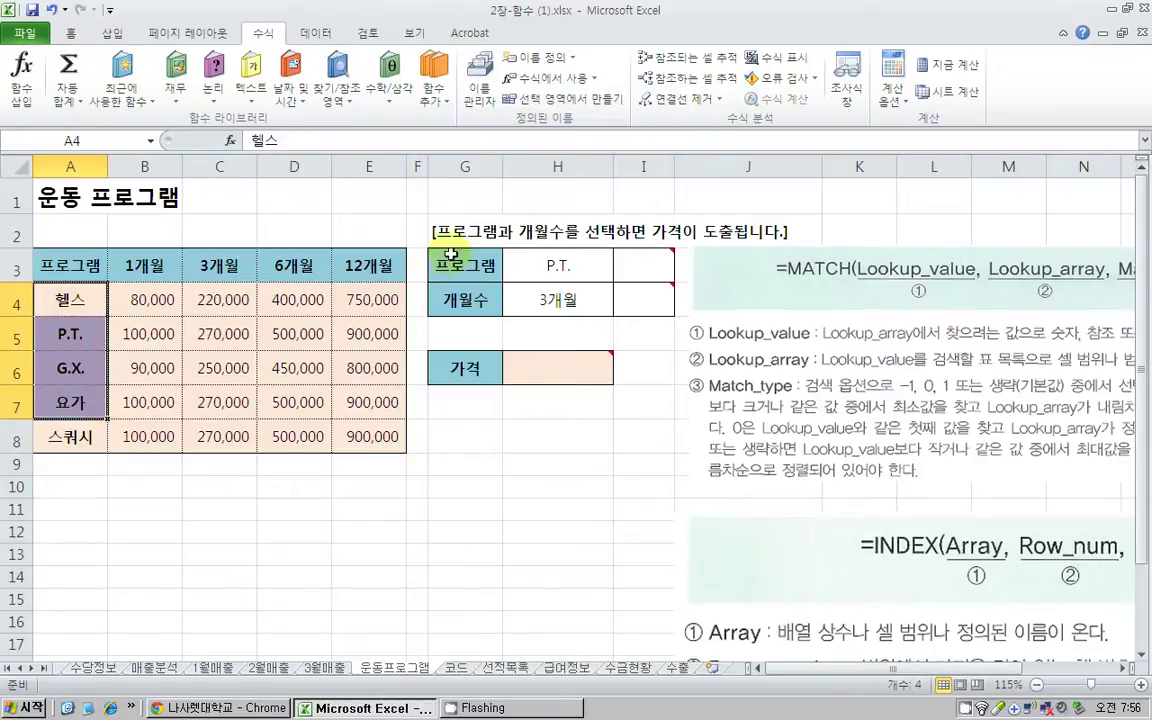
Examine the month headers in B3:E3 to find the position of 3개월 for cell I4.
{"action": "left_click", "coordinate": [628, 260]}
{"action": "left_click", "coordinate": [558, 300]}
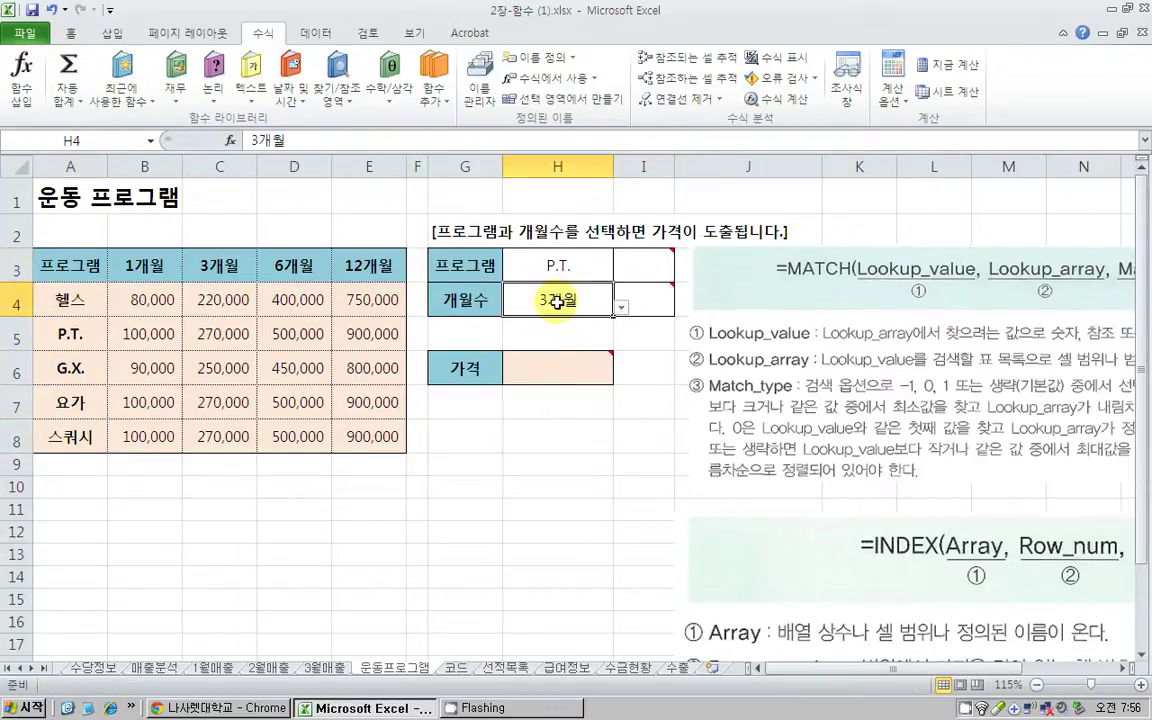
{"action": "left_click", "coordinate": [648, 300]}
{"action": "left_click", "coordinate": [219, 265]}
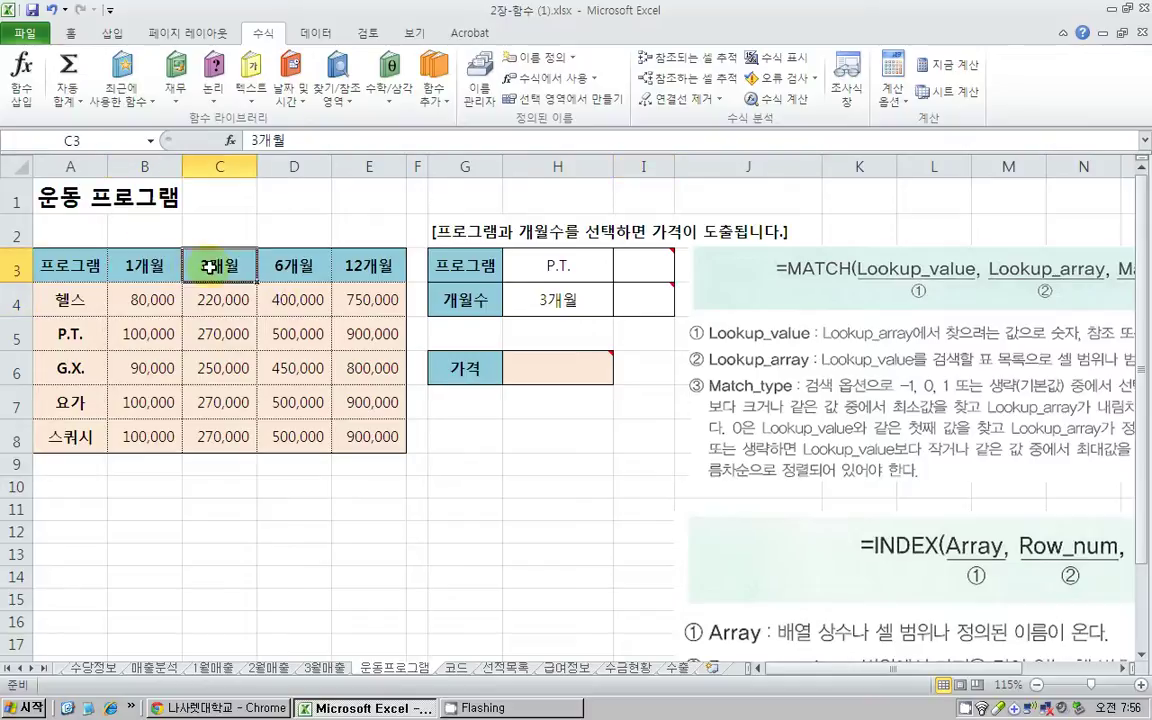
{"action": "left_click", "coordinate": [296, 265]}
{"action": "left_click", "coordinate": [372, 265]}
{"action": "left_click", "coordinate": [160, 265]}
{"action": "left_click", "coordinate": [220, 265]}
{"action": "left_click", "coordinate": [640, 299]}
Insert a MATCH function in I3 with Lookup_value H3, Lookup_array A4:A8 and Match_type 0.
{"action": "mouse_move", "coordinate": [637, 264]}
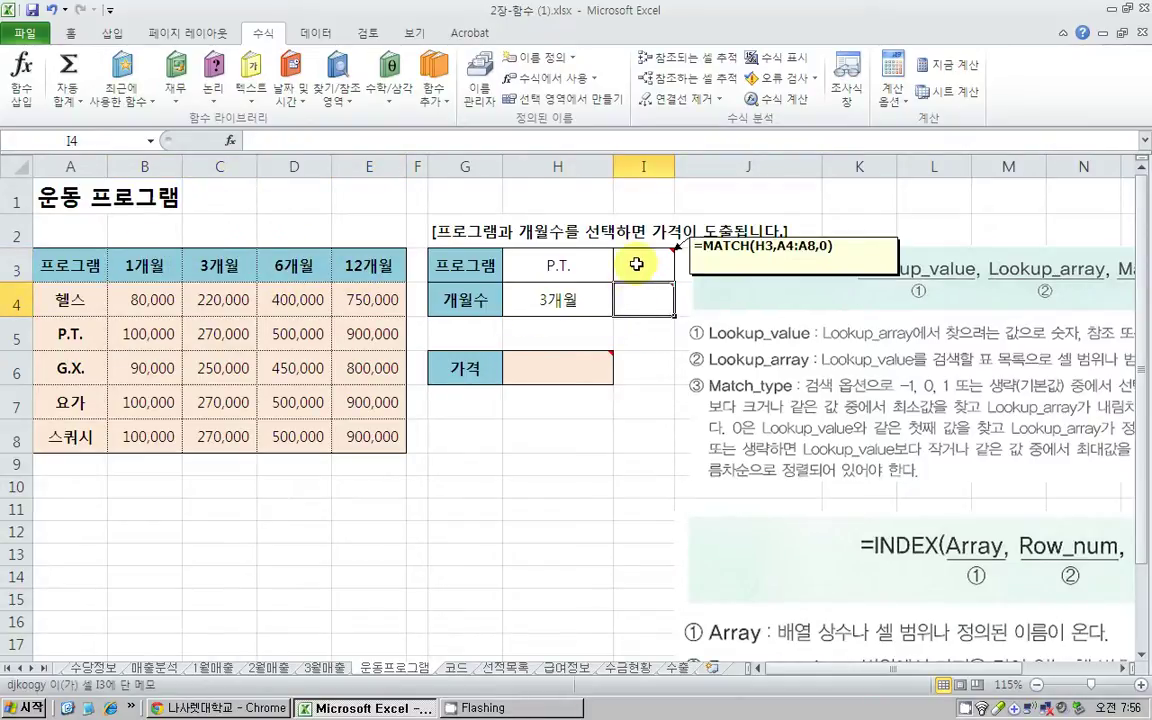
{"action": "left_click", "coordinate": [636, 265]}
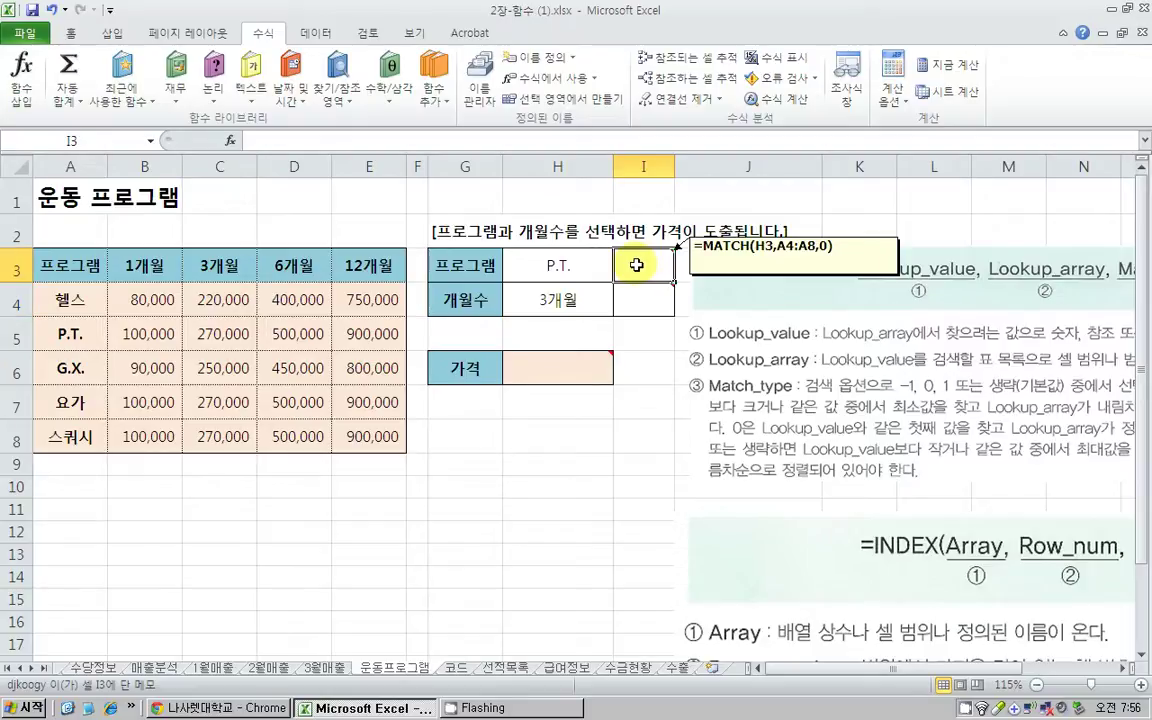
{"action": "left_click", "coordinate": [345, 104]}
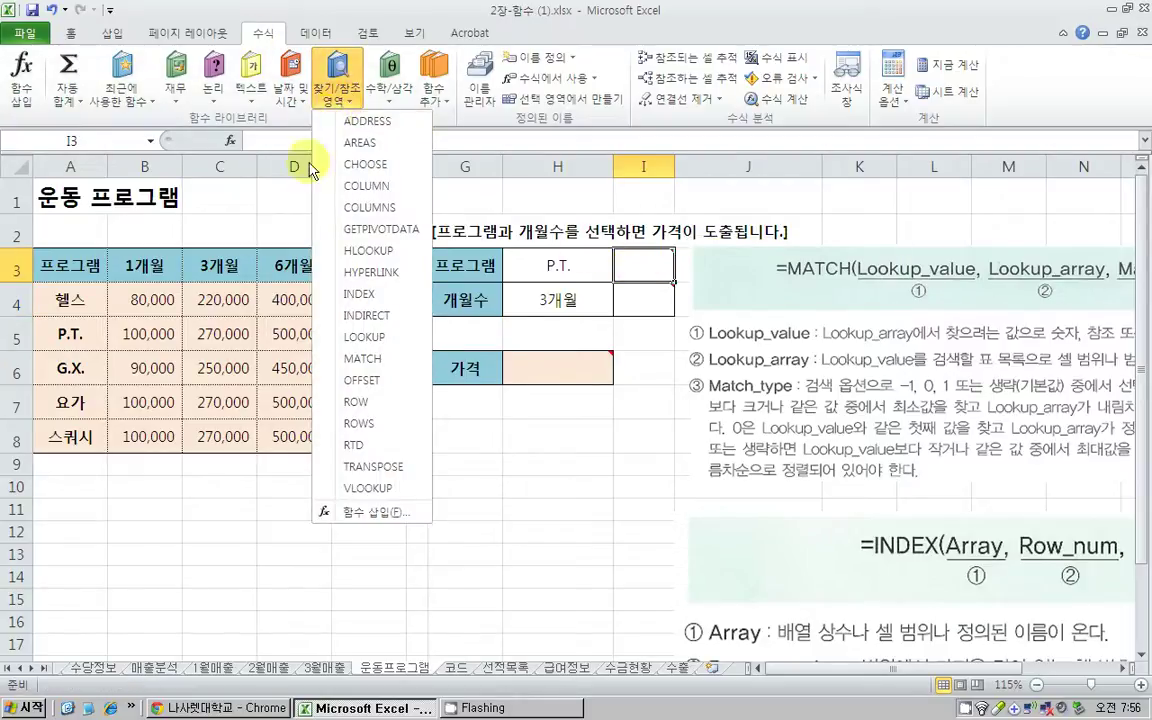
{"action": "left_click", "coordinate": [364, 358]}
{"action": "left_click_drag", "start_coordinate": [338, 133], "coordinate": [410, 383]}
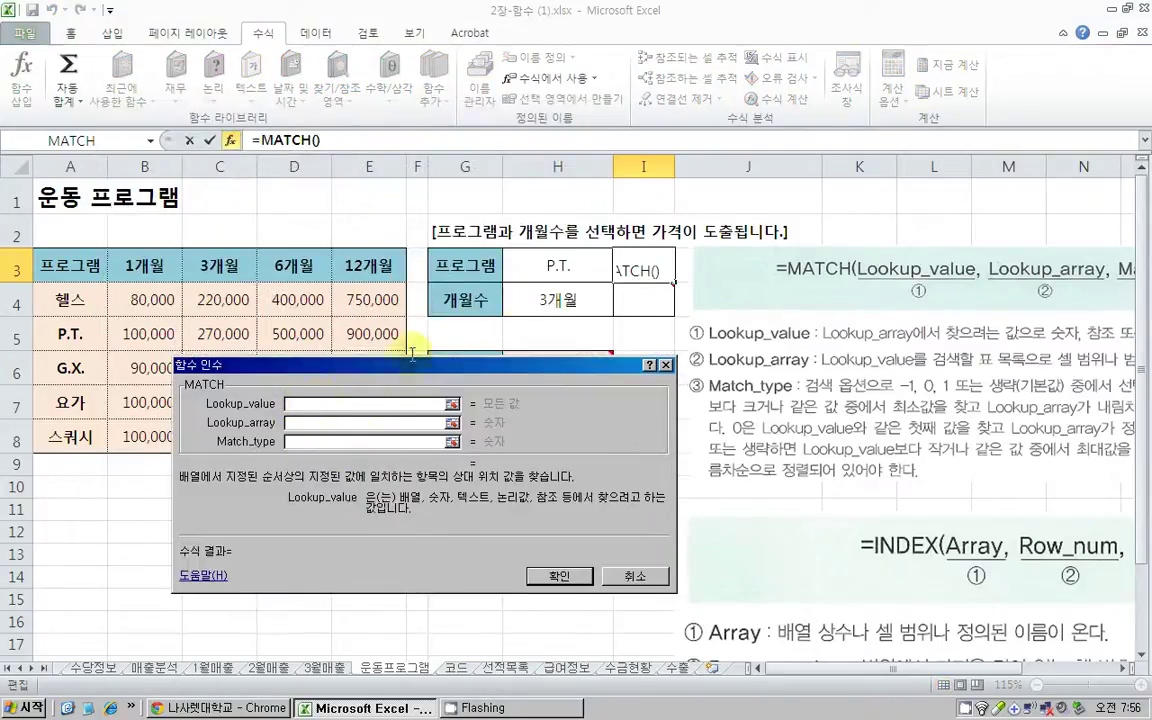
{"action": "left_click", "coordinate": [557, 268]}
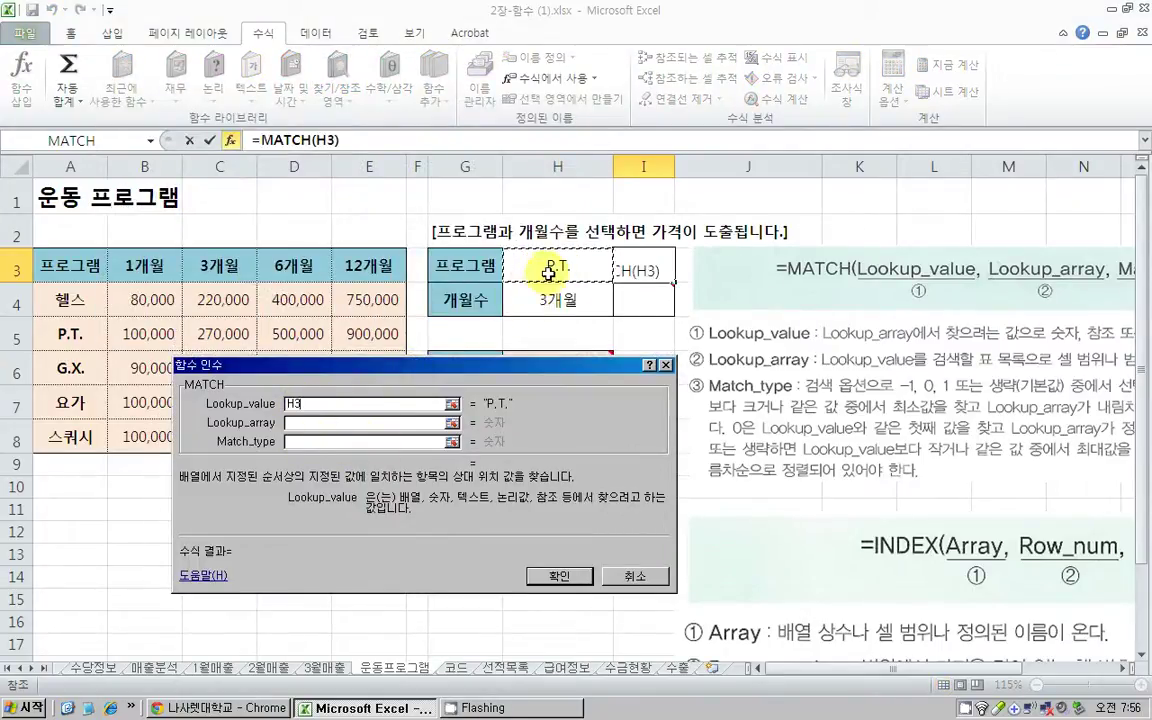
{"action": "left_click", "coordinate": [325, 421]}
{"action": "left_click_drag", "start_coordinate": [75, 299], "coordinate": [76, 432]}
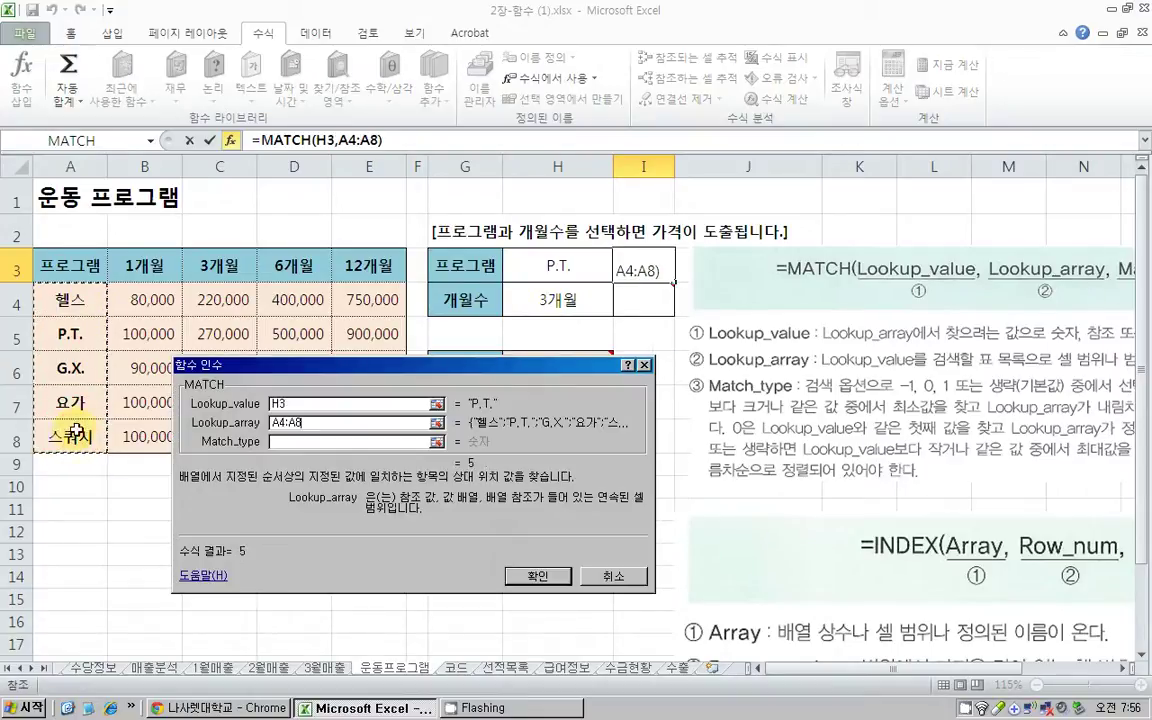
{"action": "left_click", "coordinate": [276, 442]}
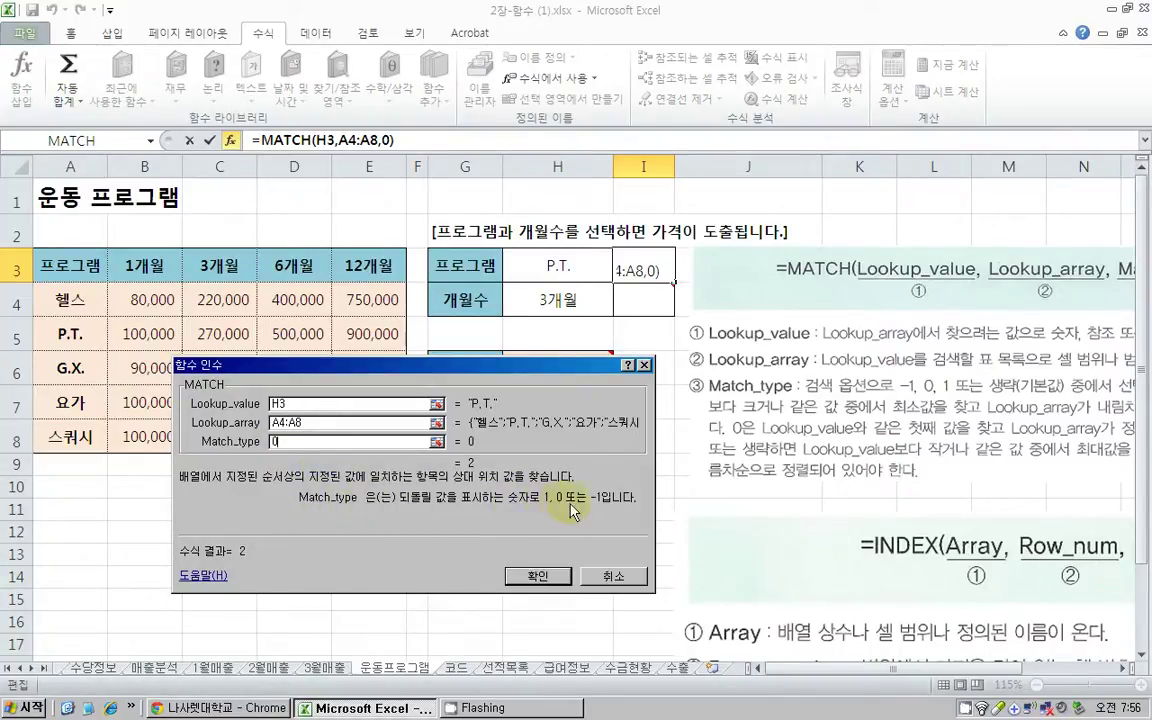
{"action": "type", "text": "0"}
{"action": "left_click", "coordinate": [557, 580]}
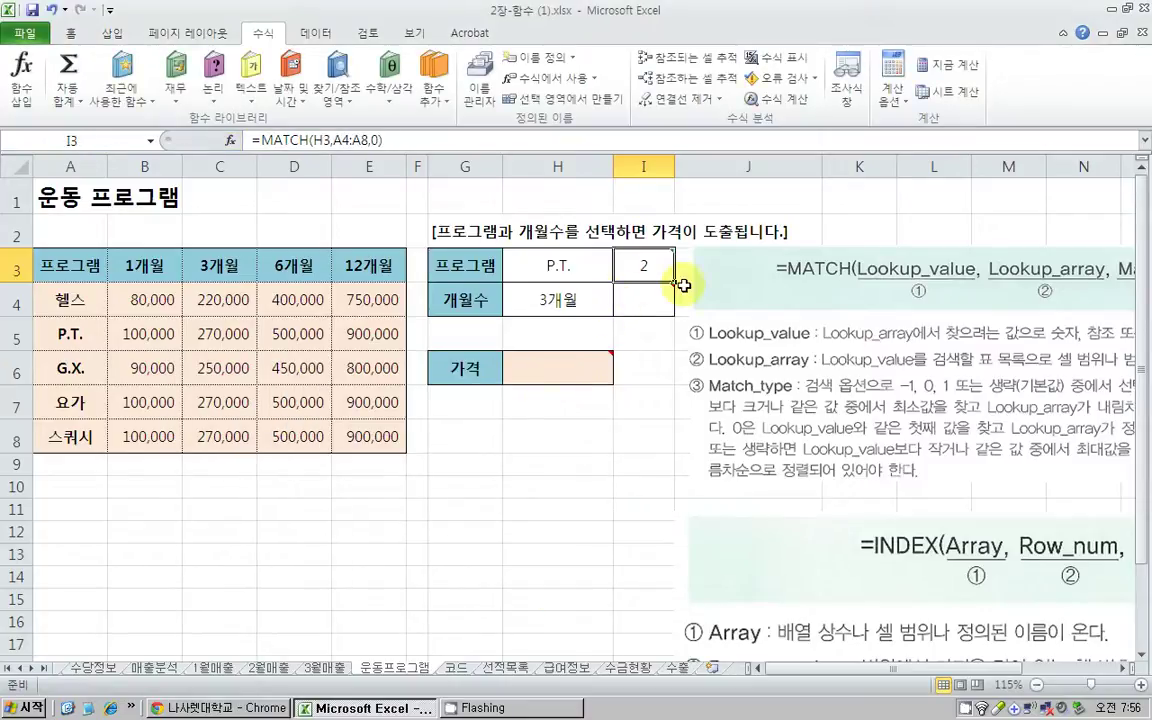
Change the program in H3 to 요가 and check I3 against the program order in A4:A8.
{"action": "left_click", "coordinate": [70, 334]}
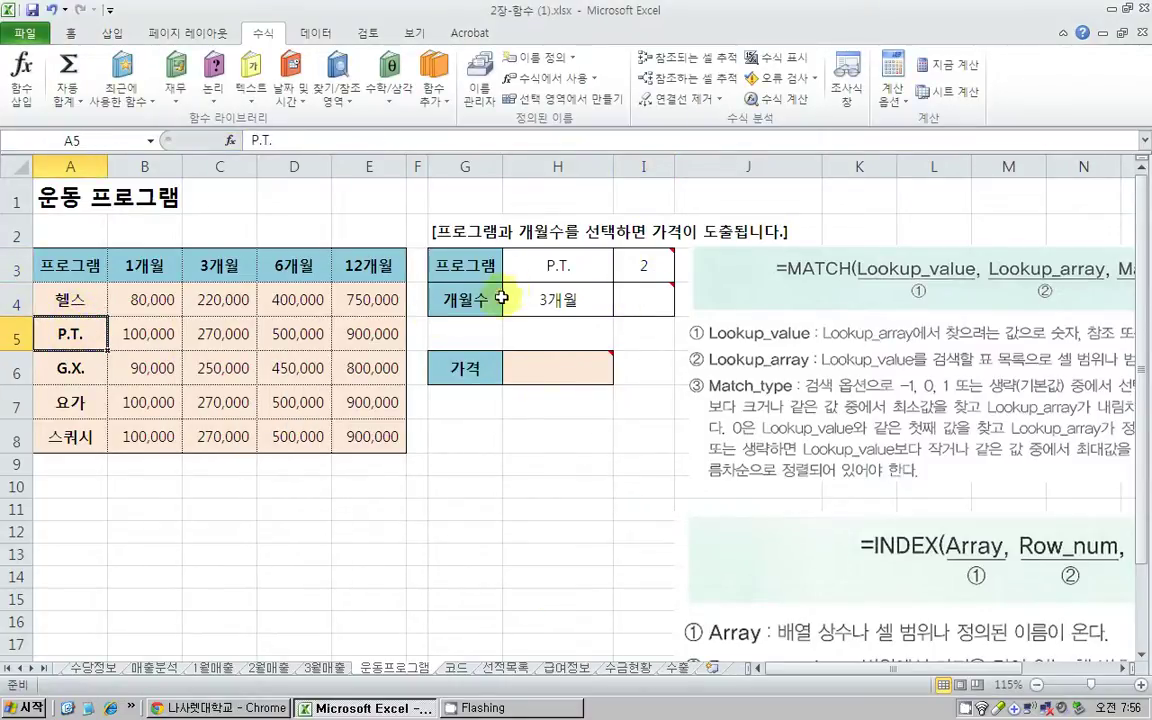
{"action": "left_click", "coordinate": [520, 265]}
{"action": "left_click", "coordinate": [638, 273]}
{"action": "left_click", "coordinate": [589, 266]}
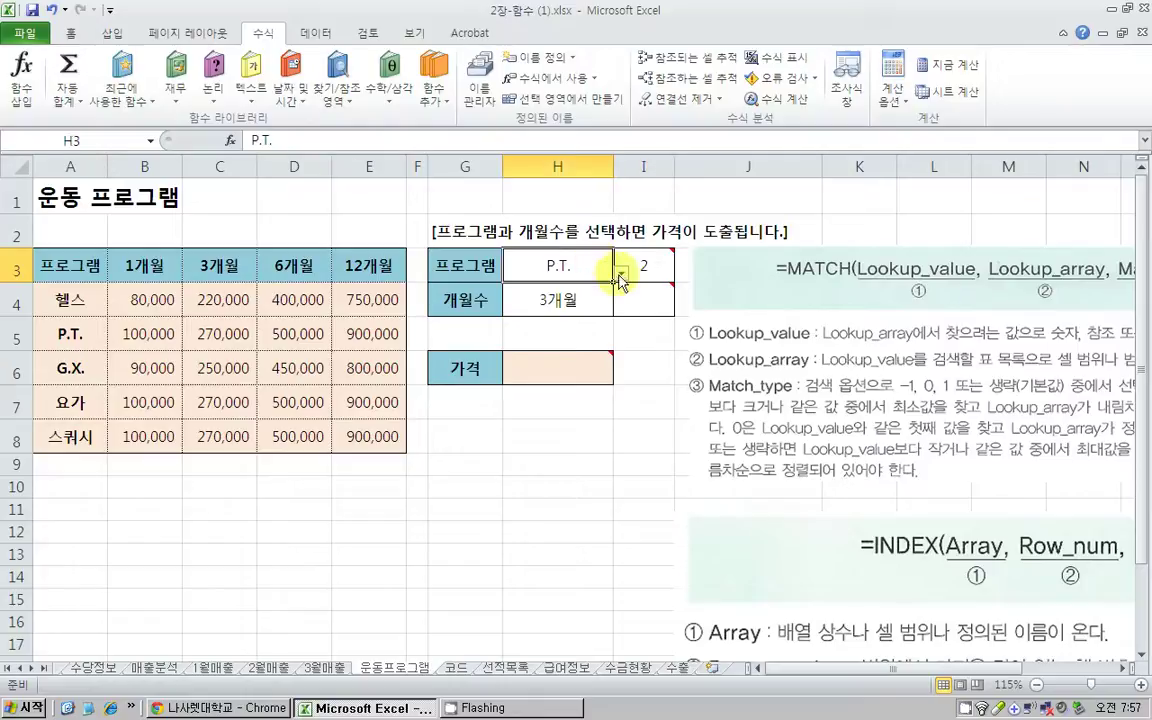
{"action": "left_click", "coordinate": [620, 272]}
{"action": "left_click", "coordinate": [508, 328]}
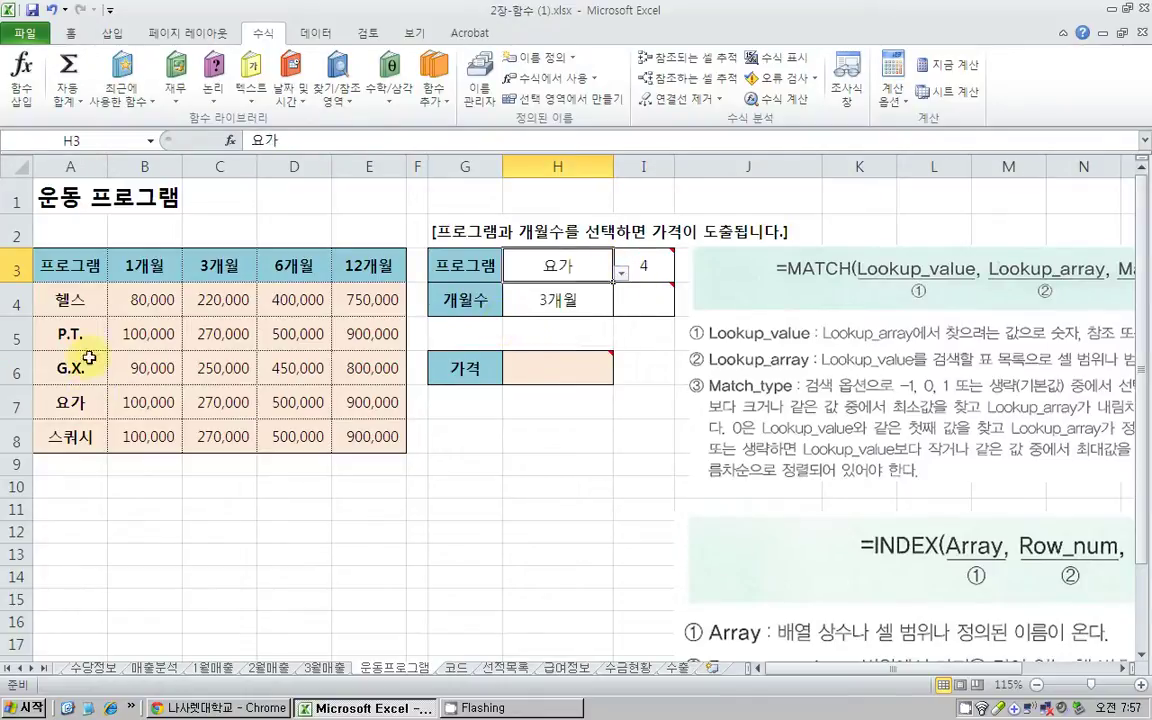
{"action": "left_click", "coordinate": [70, 299]}
{"action": "left_click", "coordinate": [70, 334]}
{"action": "left_click", "coordinate": [70, 402]}
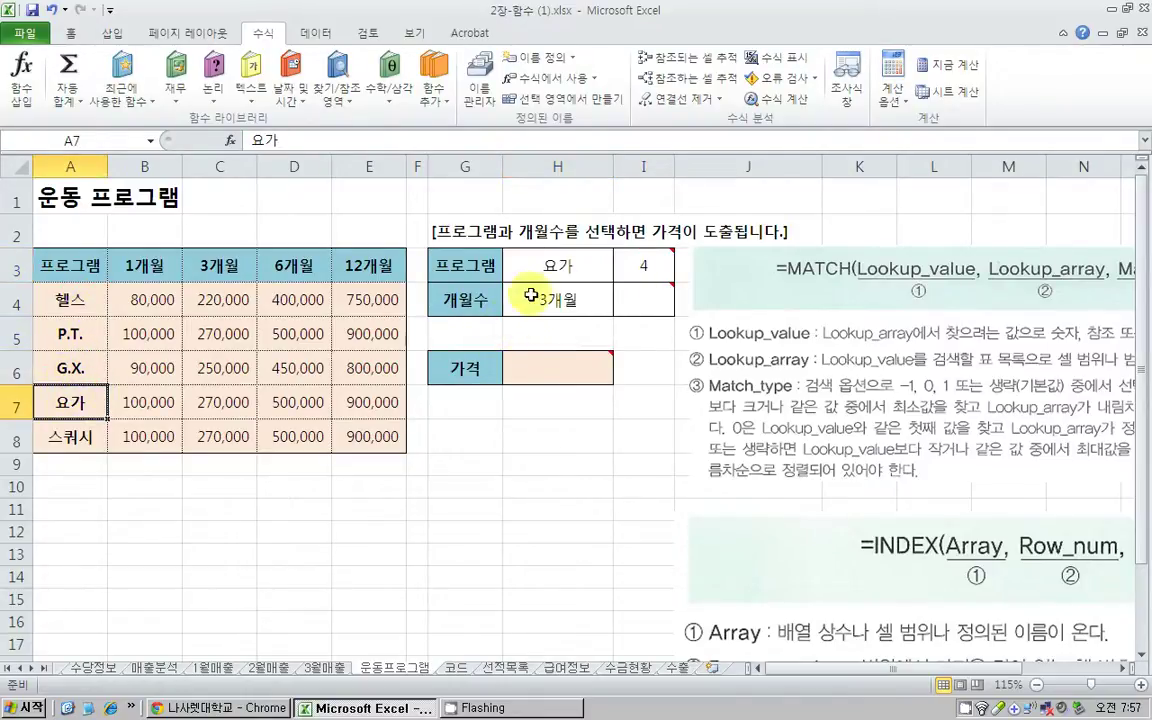
{"action": "left_click", "coordinate": [643, 265]}
Insert a MATCH function in I4 with Lookup_value H4 and Lookup_array B3:E3, leaving Match_type empty.
{"action": "left_click", "coordinate": [557, 300]}
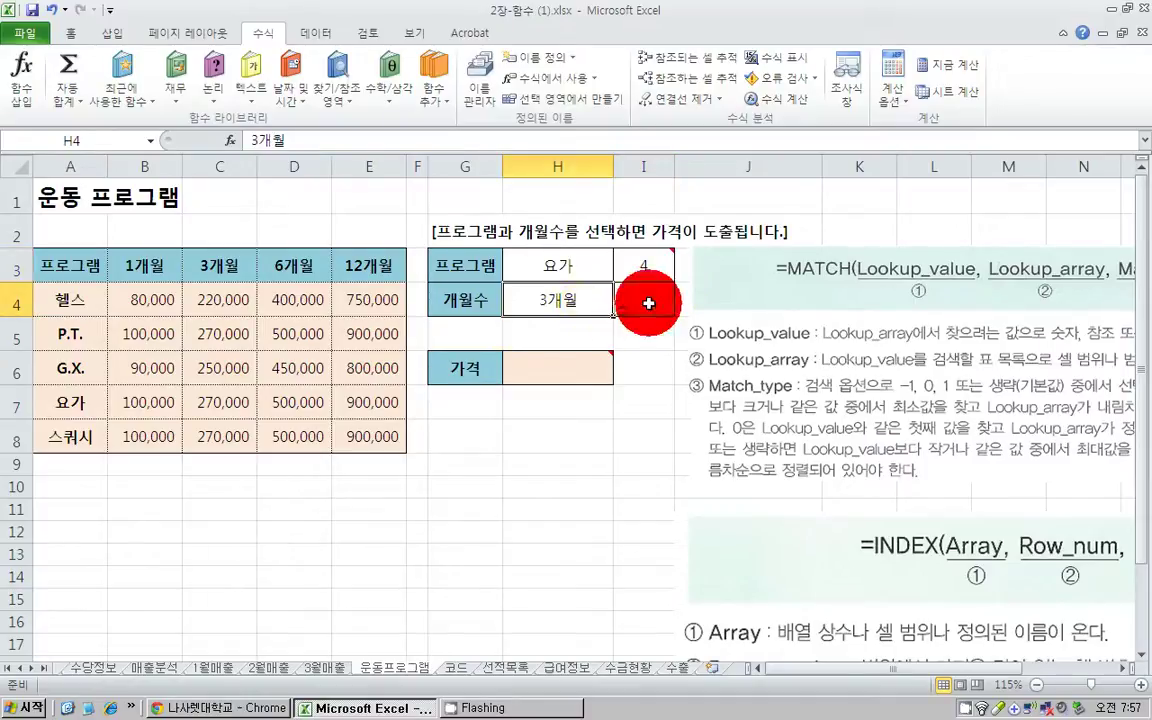
{"action": "left_click", "coordinate": [648, 303]}
{"action": "left_click", "coordinate": [557, 300]}
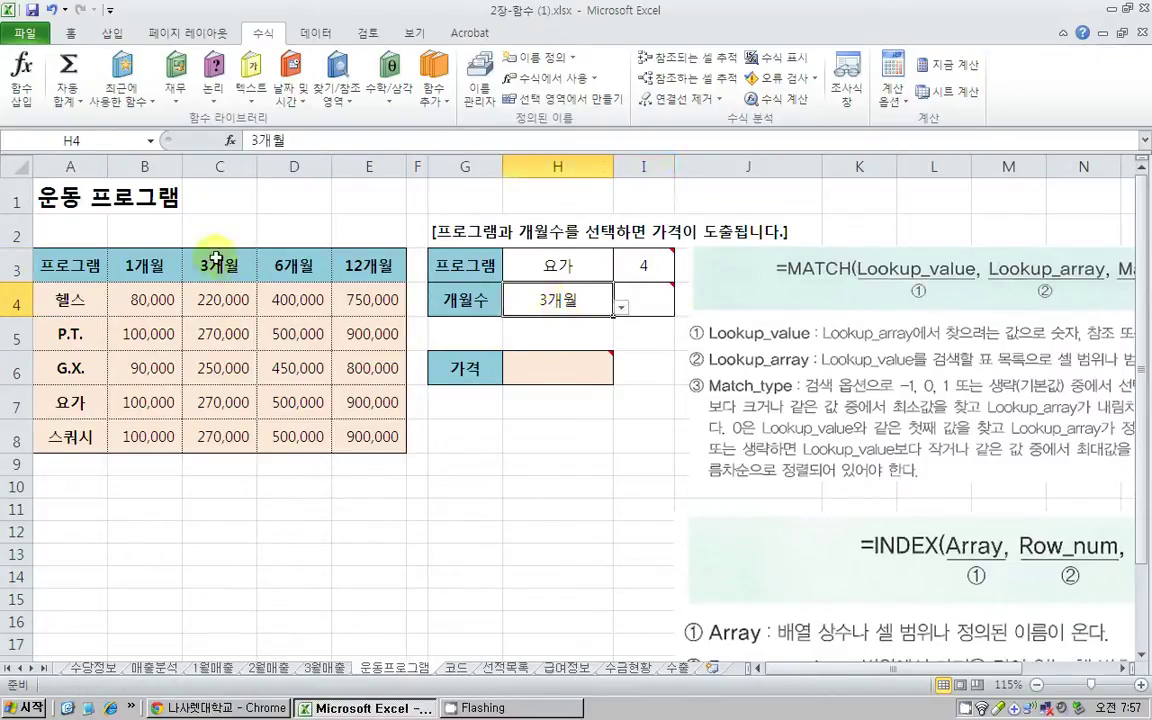
{"action": "left_click", "coordinate": [645, 306]}
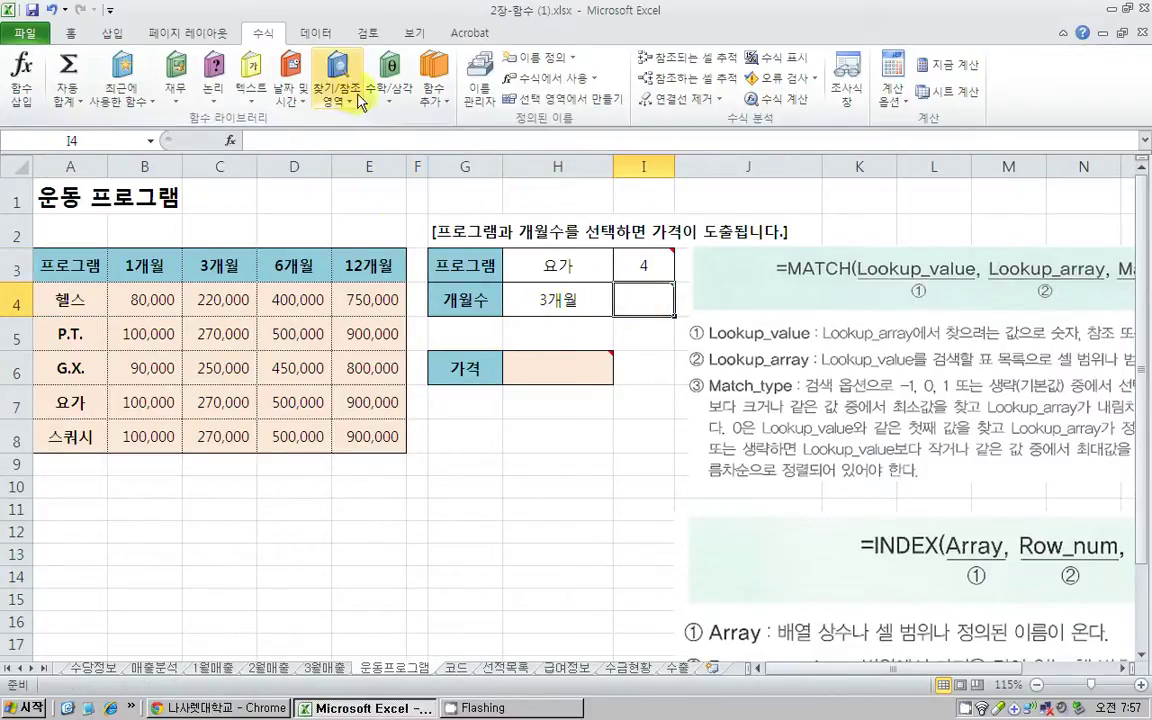
{"action": "left_click", "coordinate": [347, 96]}
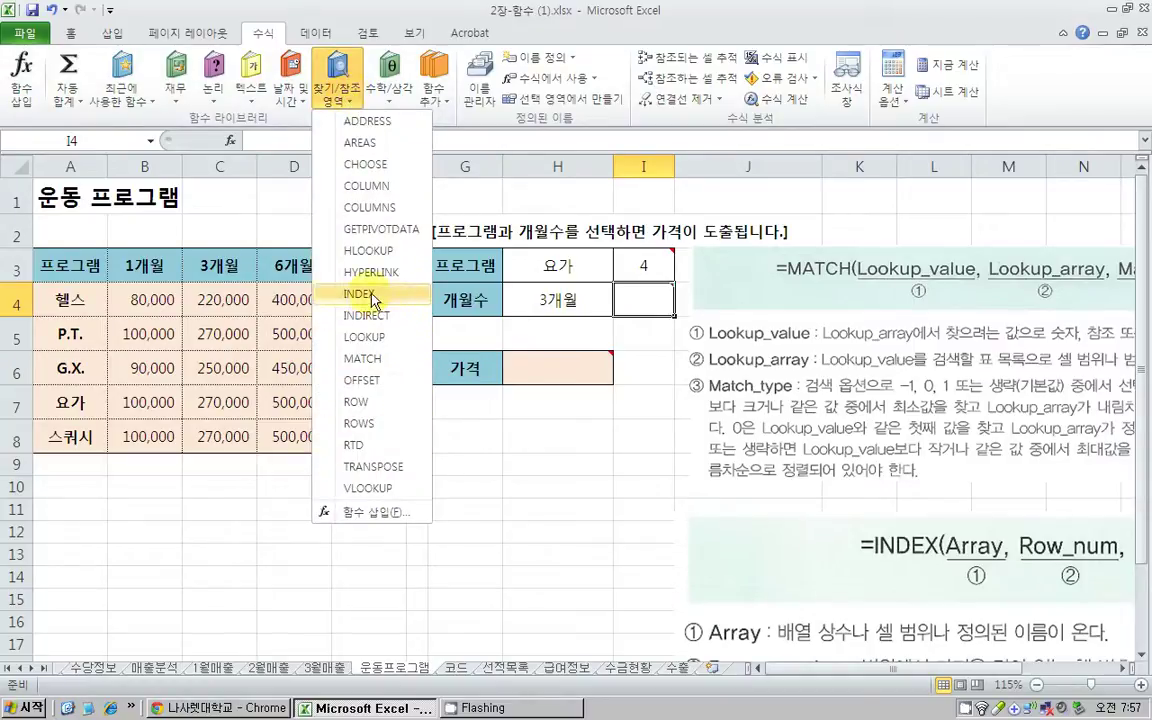
{"action": "left_click", "coordinate": [416, 372]}
{"action": "left_click", "coordinate": [545, 300]}
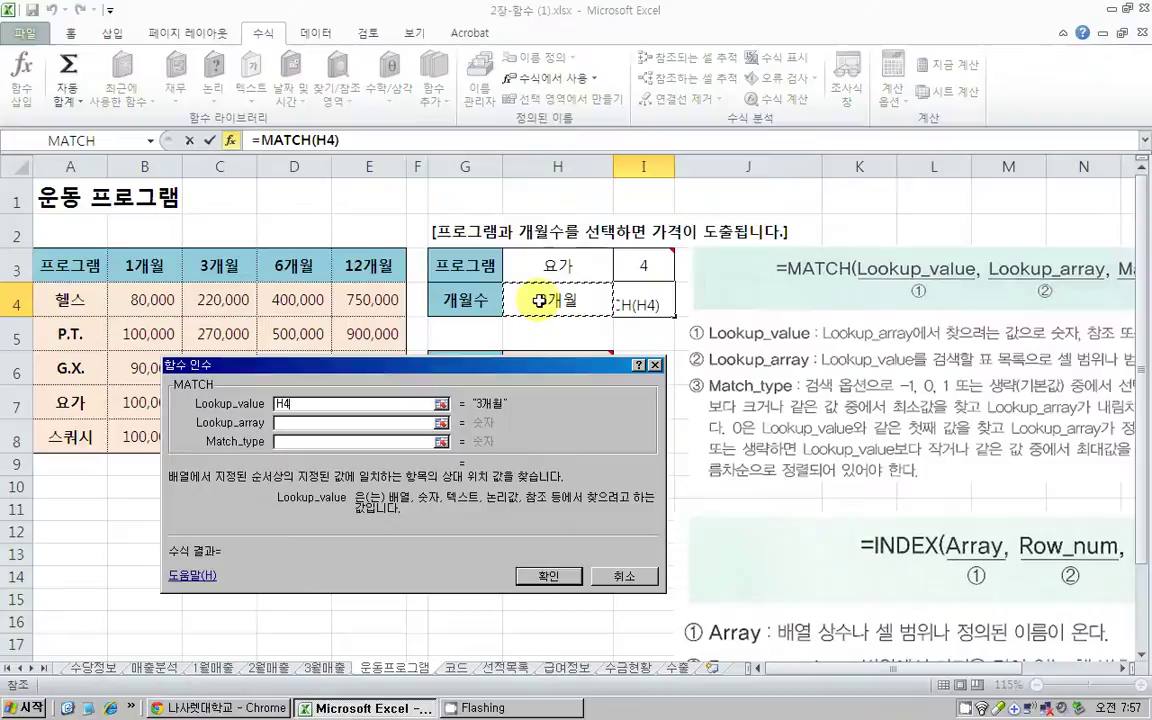
{"action": "left_click", "coordinate": [355, 422]}
{"action": "left_click_drag", "start_coordinate": [165, 268], "coordinate": [378, 266]}
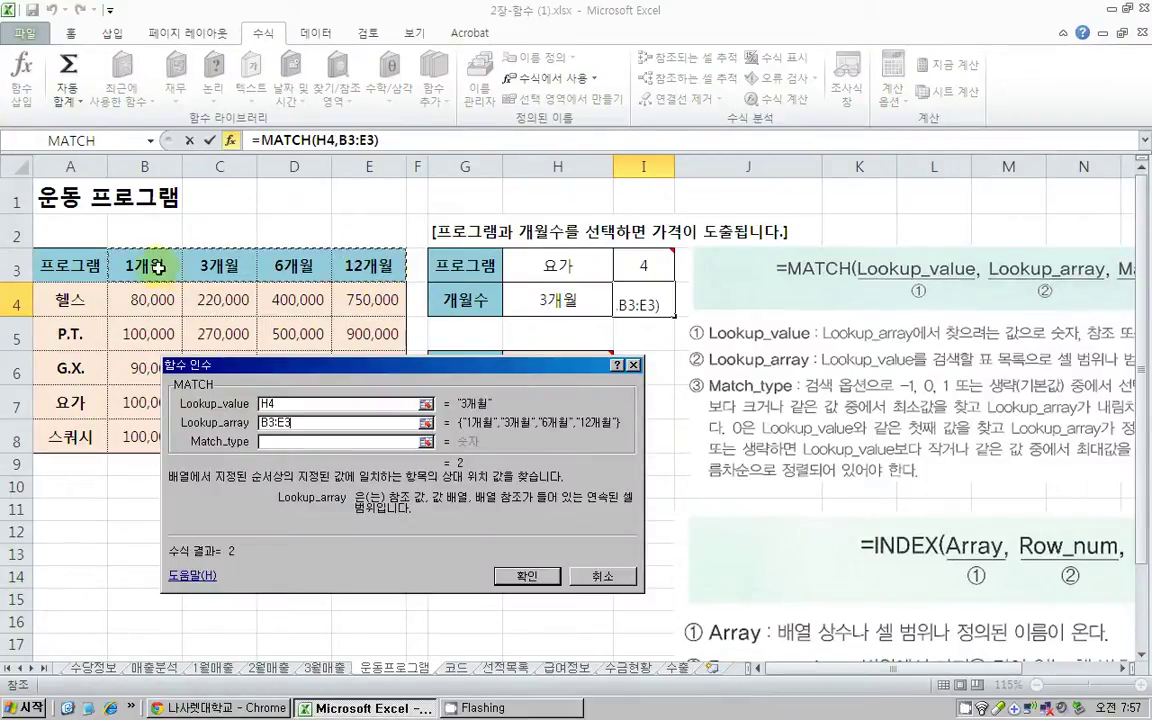
{"action": "left_click", "coordinate": [386, 441]}
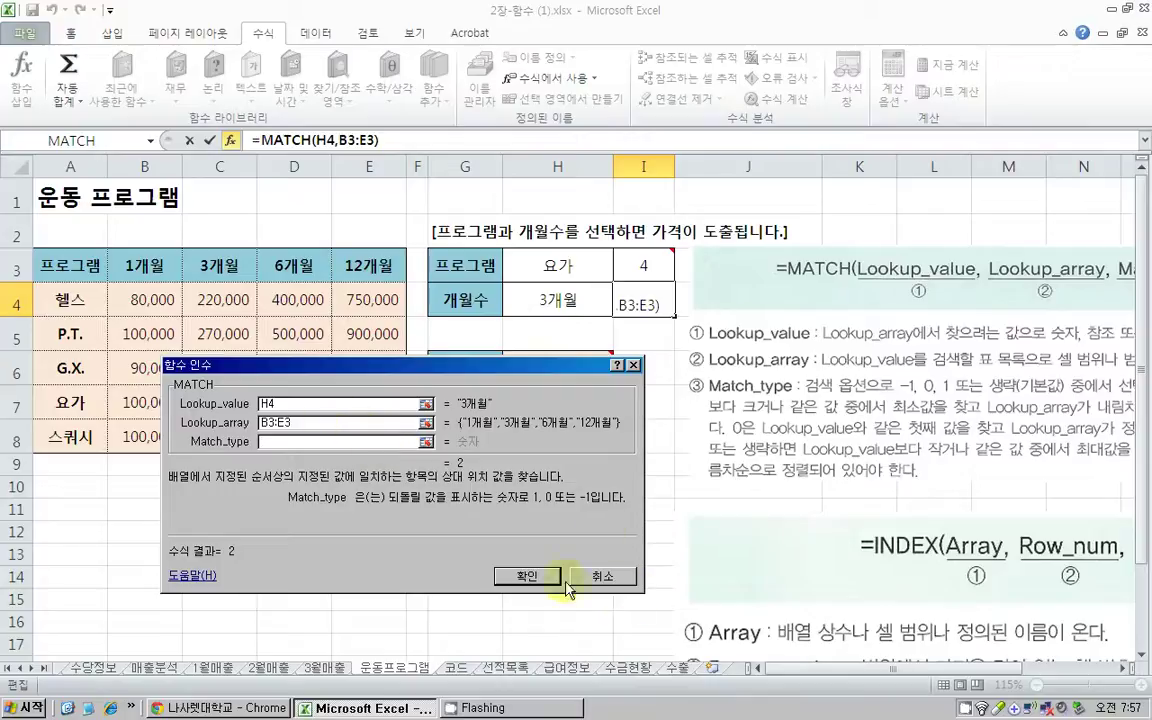
{"action": "left_click", "coordinate": [524, 577]}
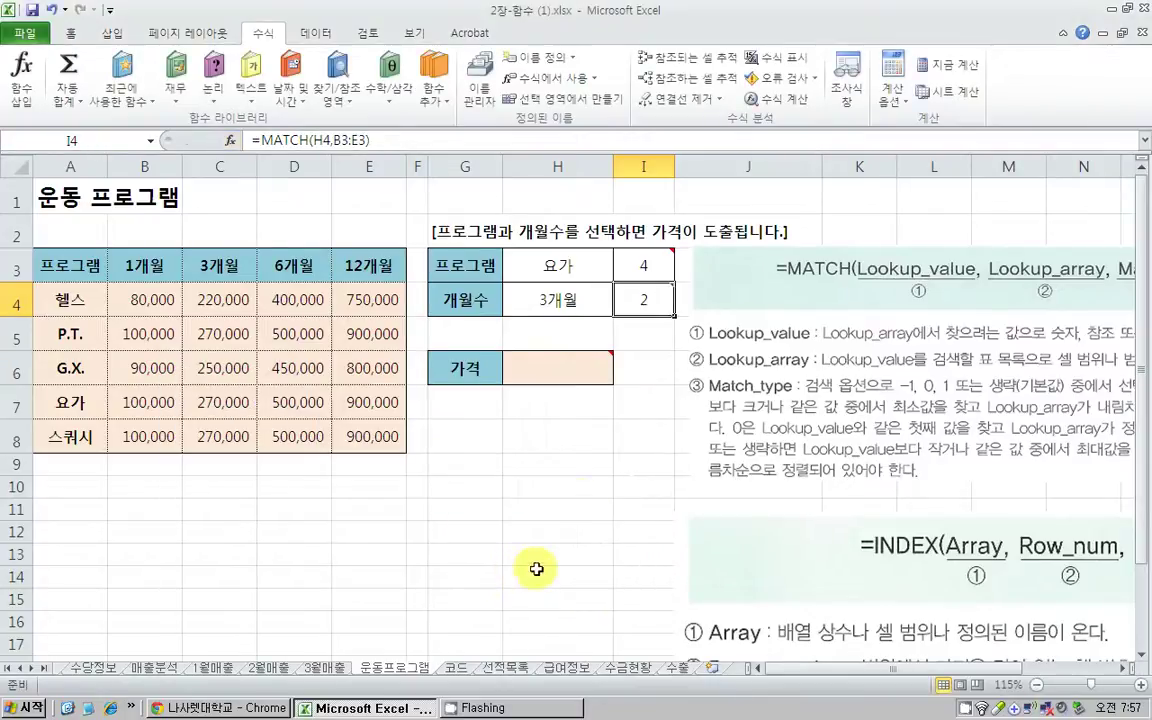
Change the number of months in H4 to 1개월 and check the position returned in I4.
{"action": "left_click", "coordinate": [588, 298]}
{"action": "left_click", "coordinate": [620, 307]}
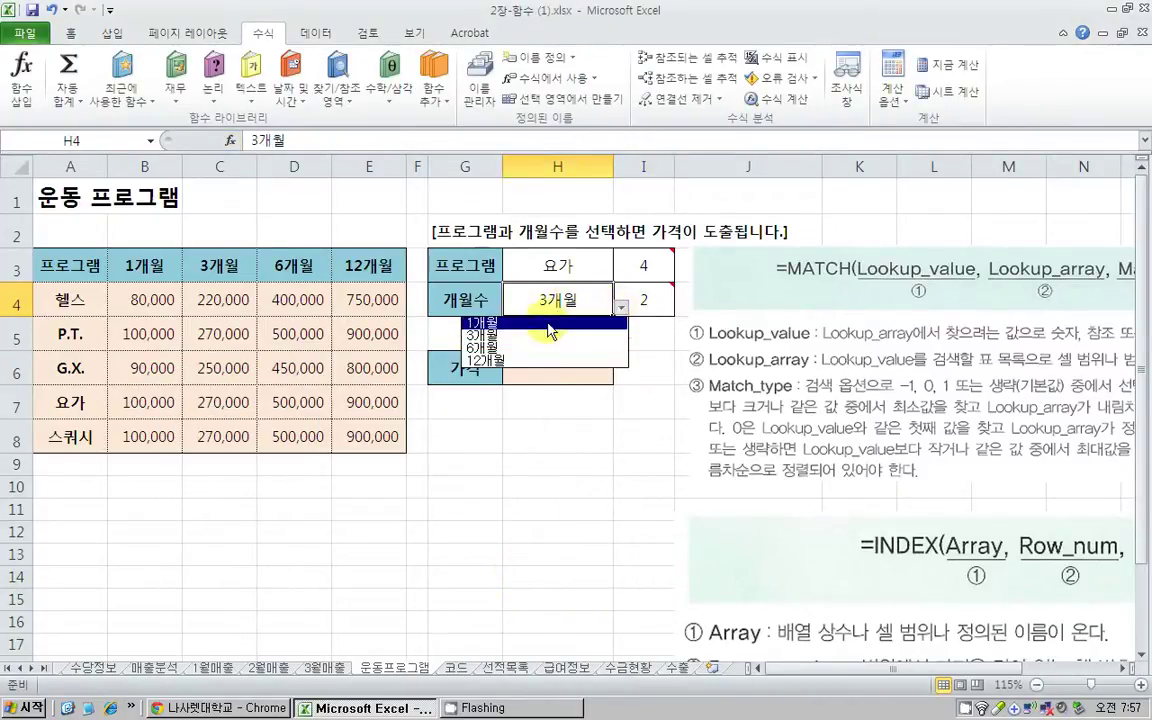
{"action": "left_click", "coordinate": [548, 323]}
{"action": "double_click", "coordinate": [643, 300]}
{"action": "key", "text": "Escape"}
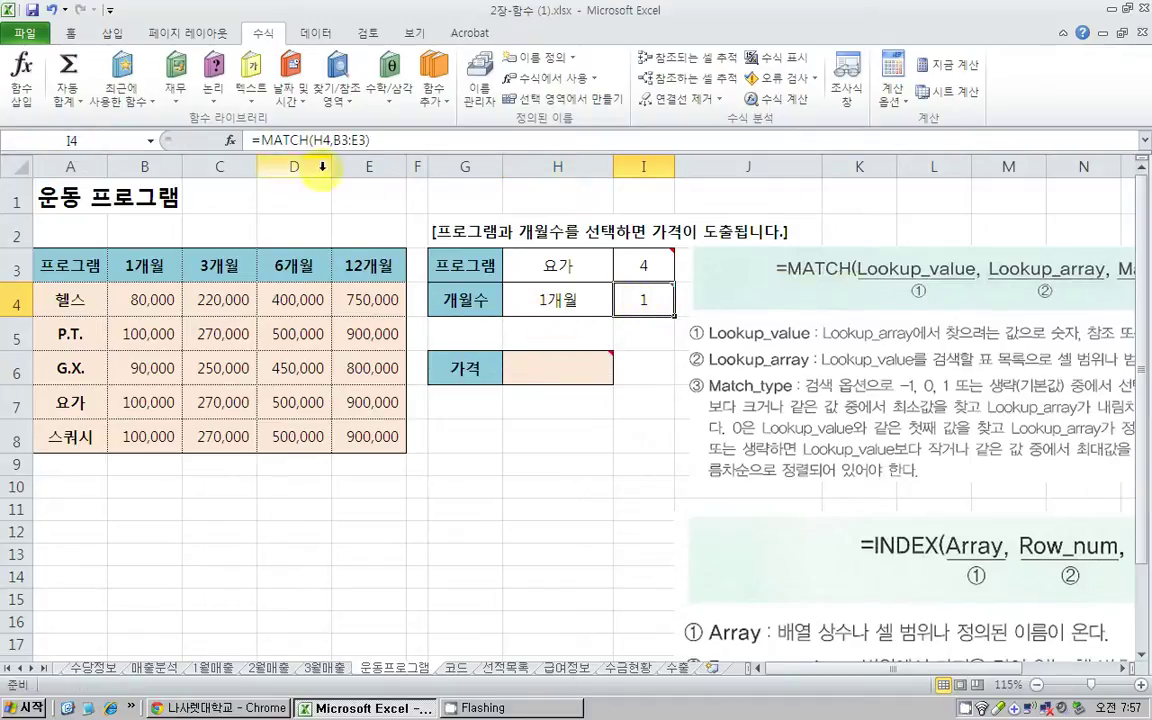
Set the Match_type of the MATCH function in I4 to 0.
{"action": "left_click", "coordinate": [231, 140]}
{"action": "left_click", "coordinate": [295, 443]}
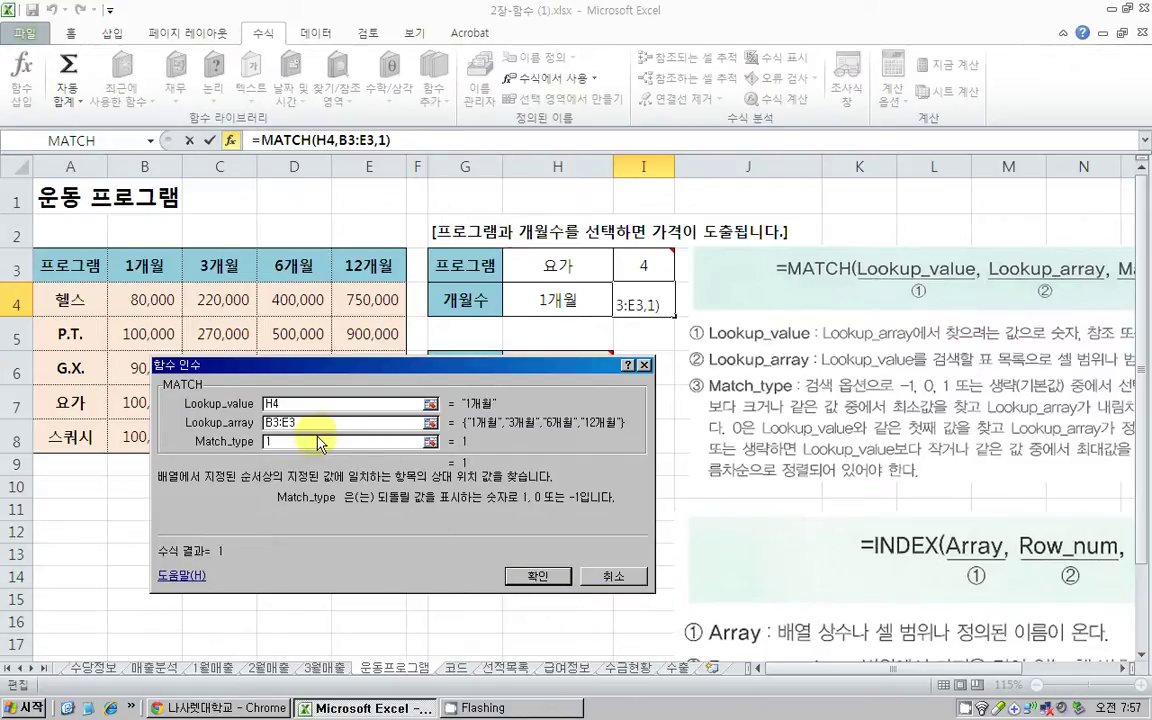
{"action": "left_click", "coordinate": [280, 452]}
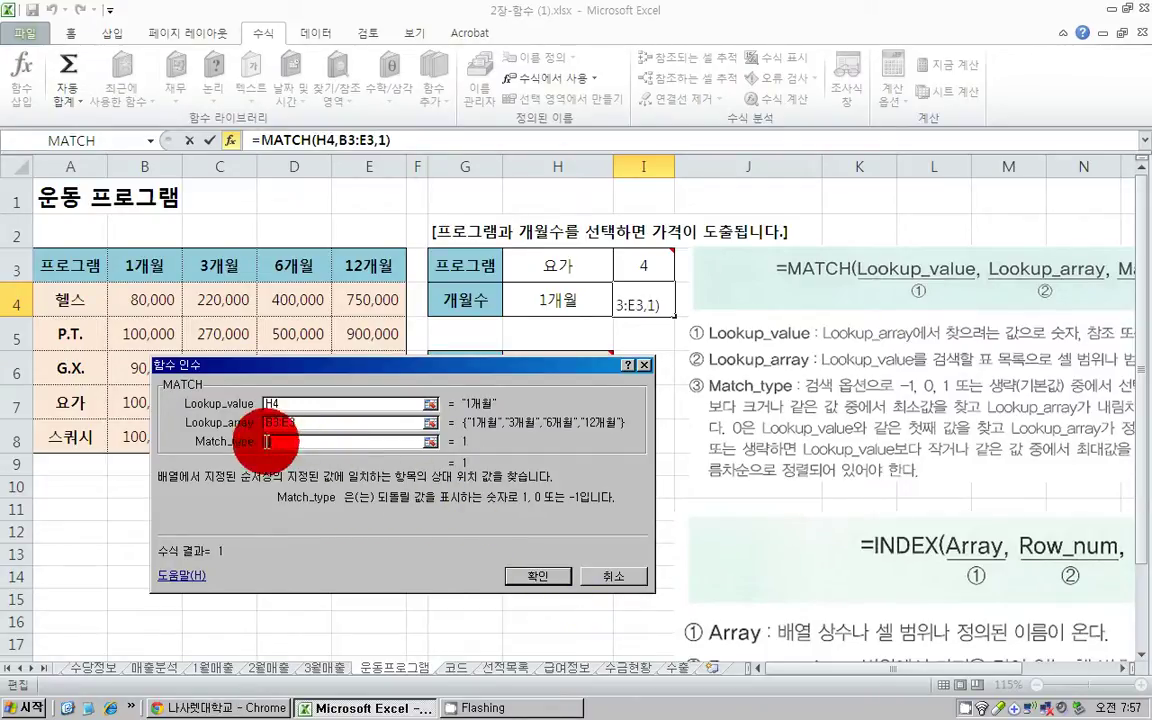
{"action": "left_click", "coordinate": [528, 580]}
Change the number of months in H4 to 6개월 and check I4 against the month headers in B3:E3.
{"action": "left_click", "coordinate": [548, 298]}
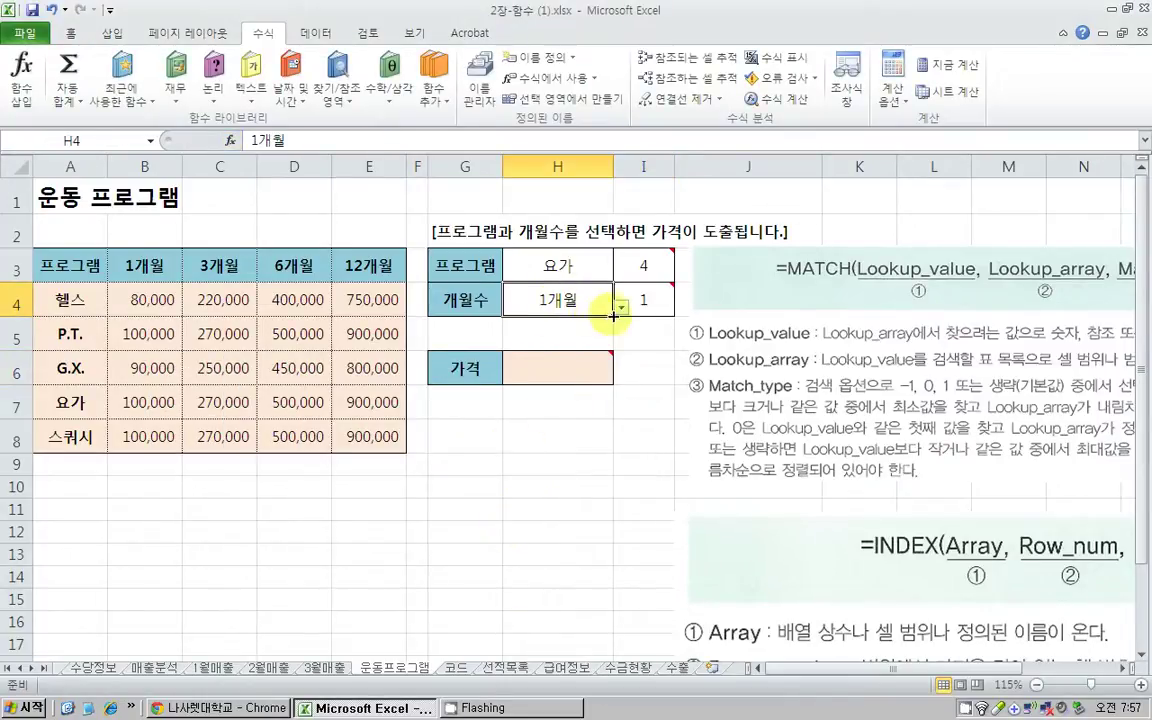
{"action": "left_click", "coordinate": [621, 307]}
{"action": "left_click", "coordinate": [548, 350]}
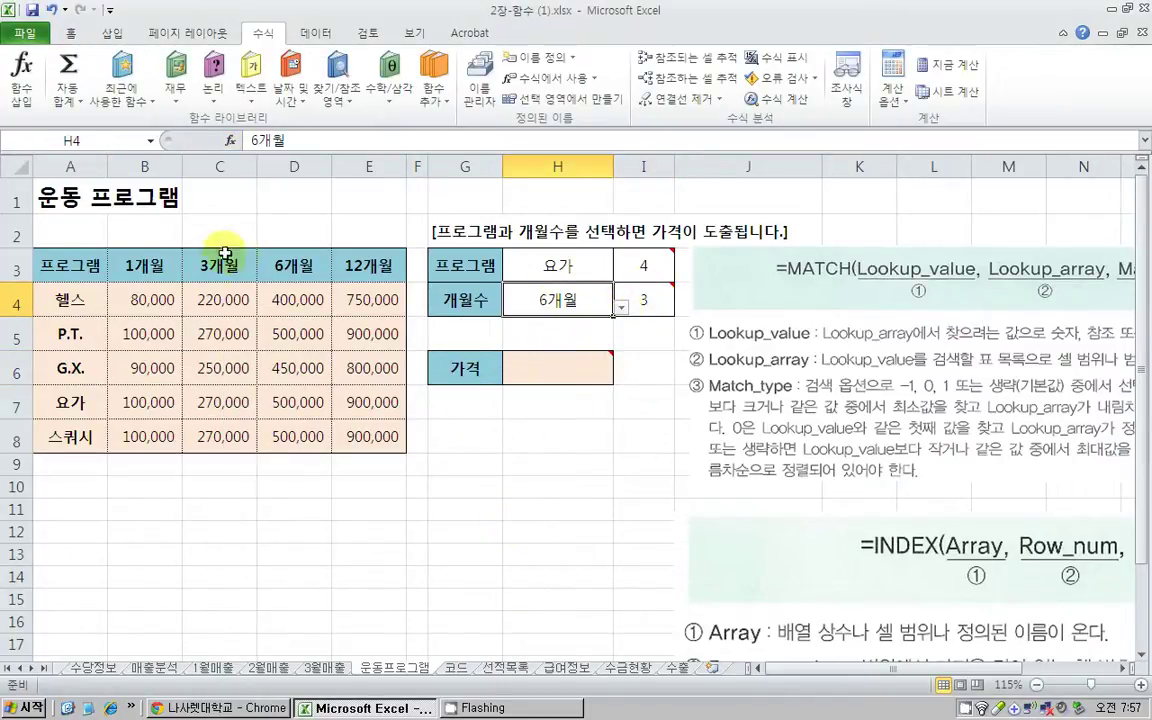
{"action": "left_click", "coordinate": [296, 265]}
{"action": "left_click", "coordinate": [378, 265]}
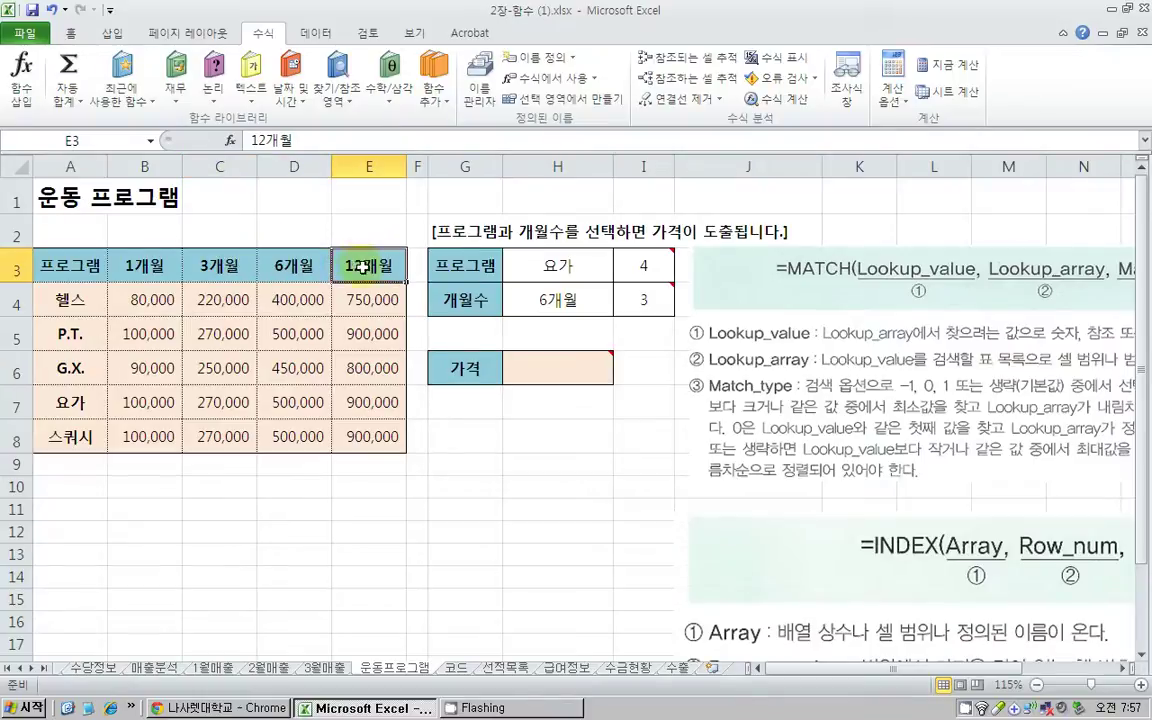
{"action": "left_click", "coordinate": [641, 302]}
{"action": "mouse_move", "coordinate": [638, 298]}
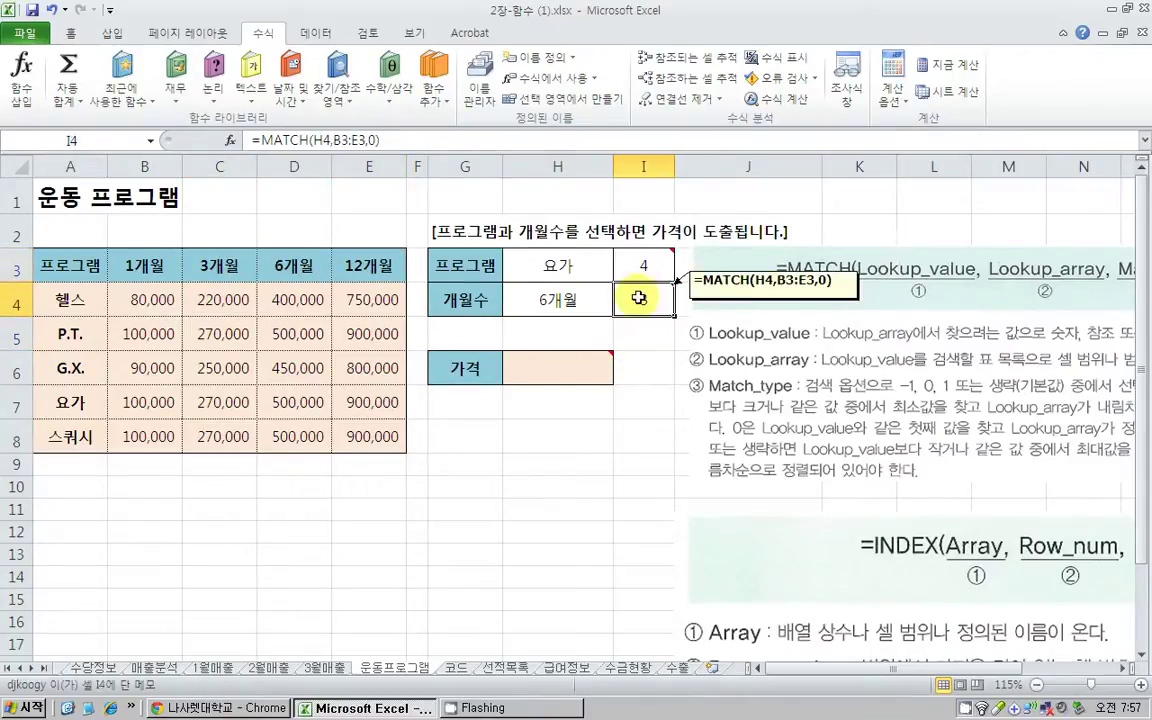
Trace the row position from I3 and the column position from I4 to their intersection in the price table.
{"action": "left_click", "coordinate": [643, 268]}
{"action": "left_click", "coordinate": [631, 297]}
{"action": "left_click", "coordinate": [633, 264]}
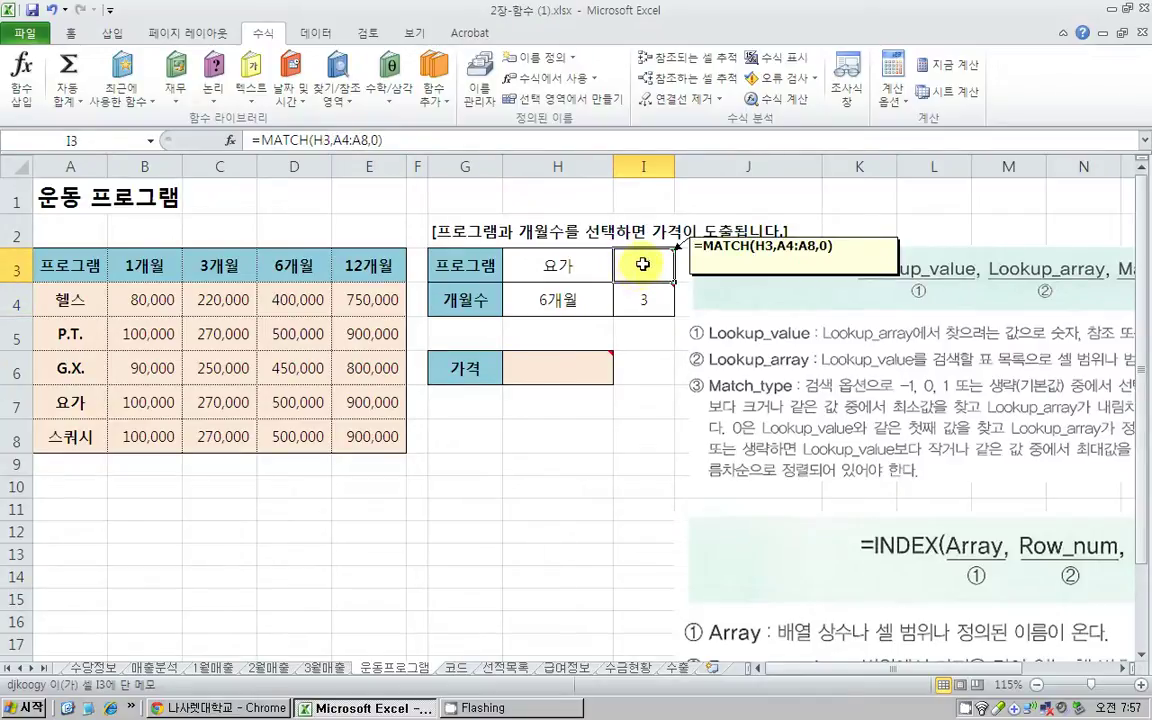
{"action": "left_click_drag", "start_coordinate": [51, 299], "coordinate": [344, 402]}
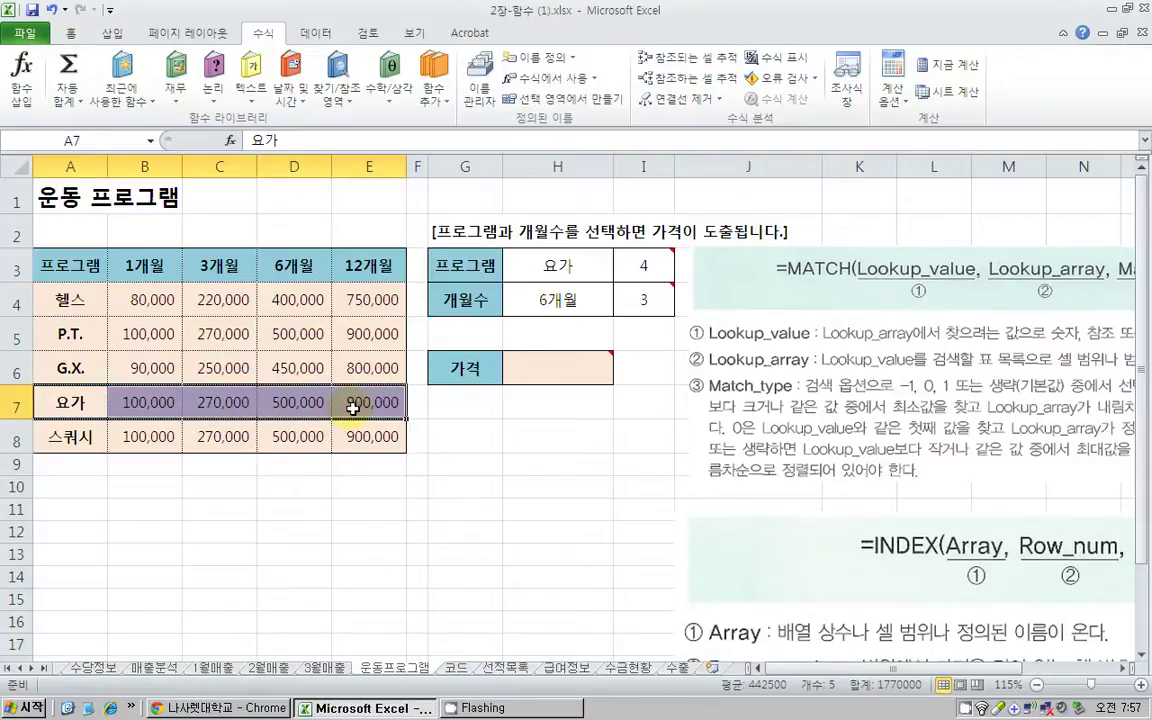
{"action": "left_click", "coordinate": [643, 302]}
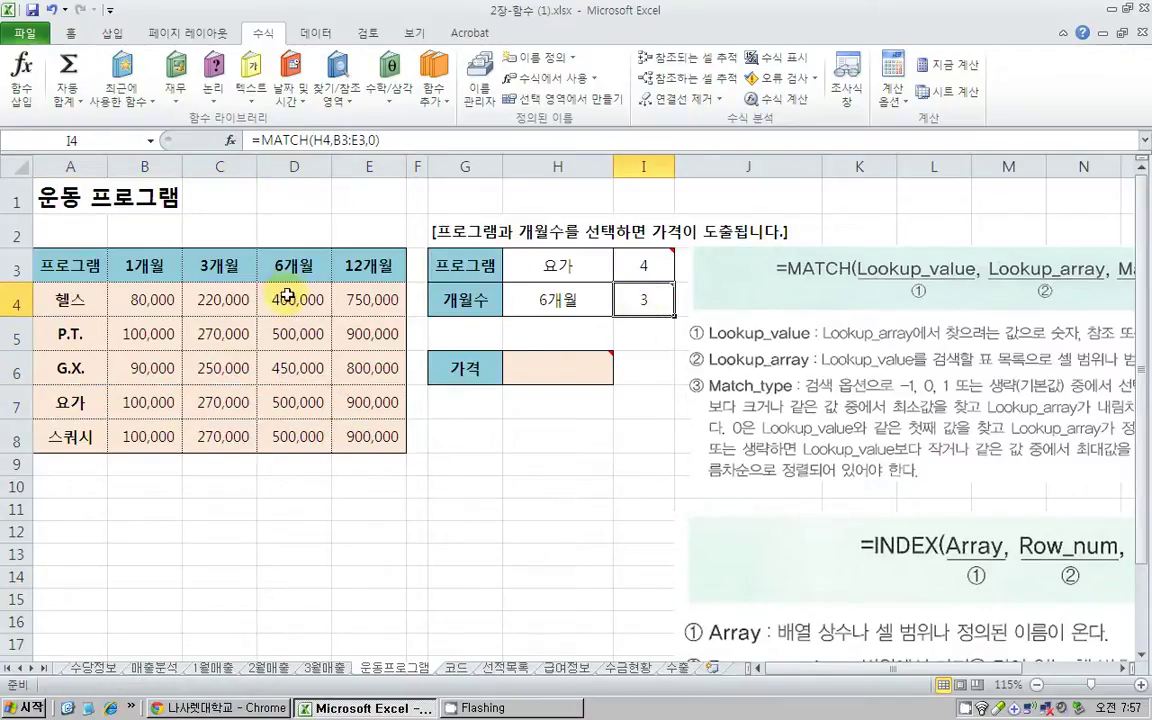
{"action": "left_click_drag", "start_coordinate": [68, 400], "coordinate": [345, 402]}
{"action": "left_click_drag", "start_coordinate": [300, 297], "coordinate": [291, 419]}
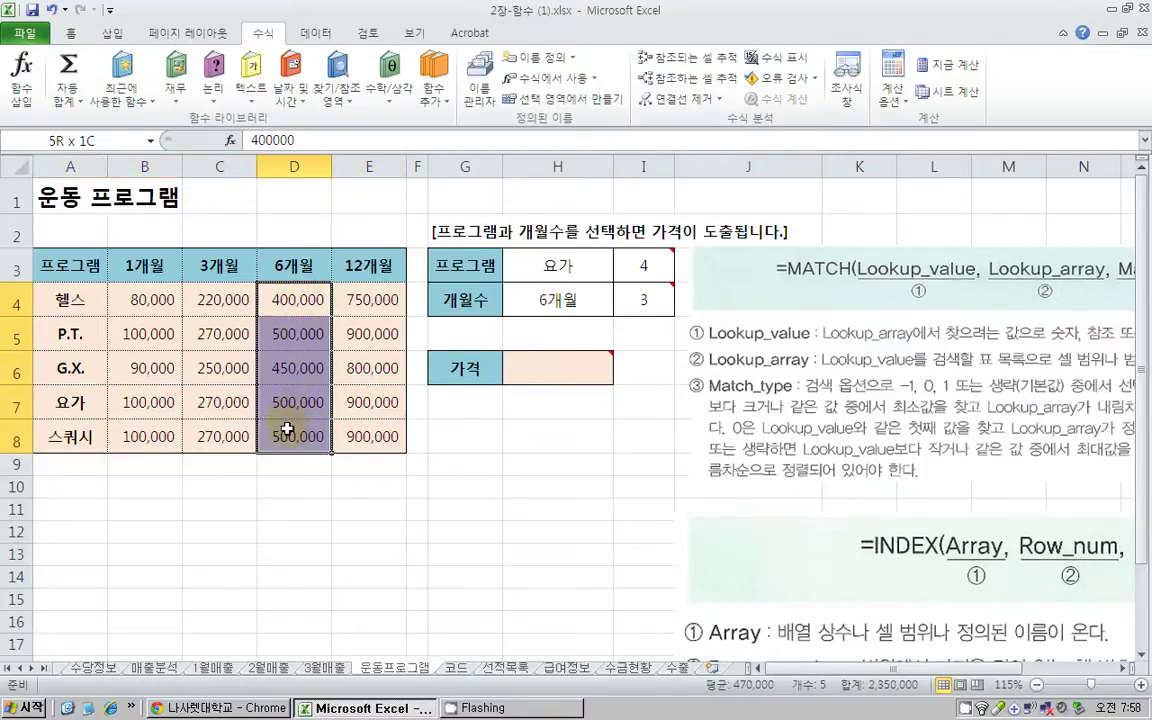
{"action": "left_click", "coordinate": [282, 396]}
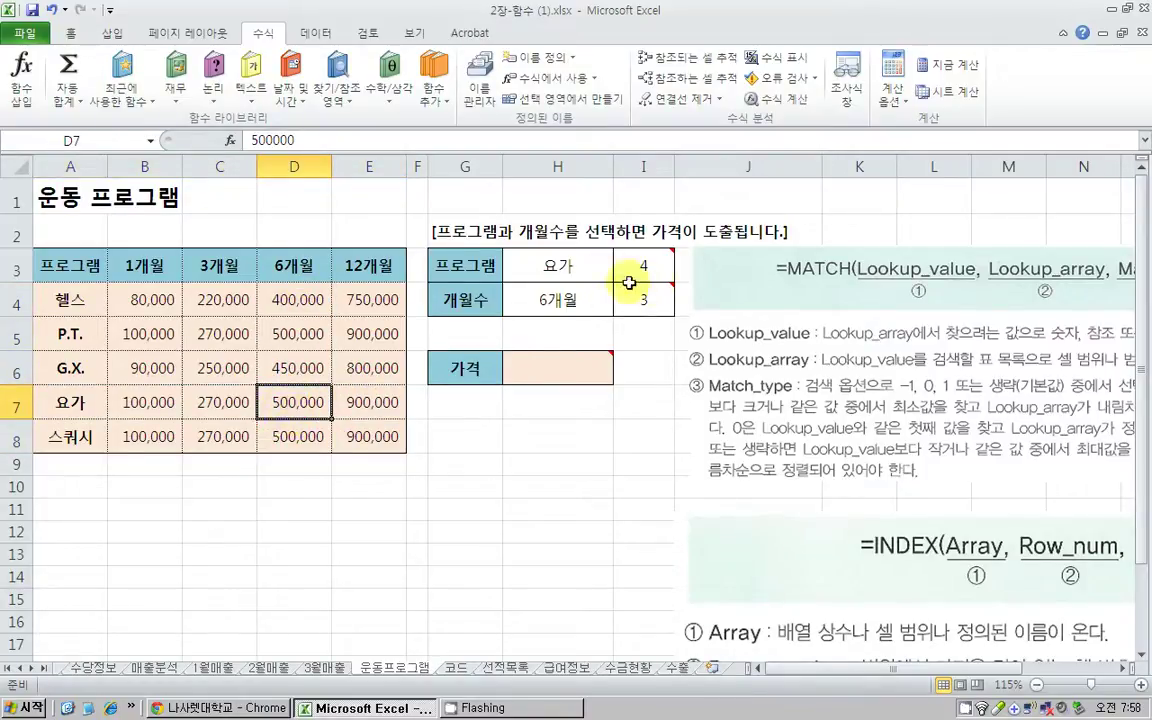
Examine the price cell H6 and read the INDEX syntax picture explaining Array, Row_num and Column_num.
{"action": "left_click", "coordinate": [528, 358]}
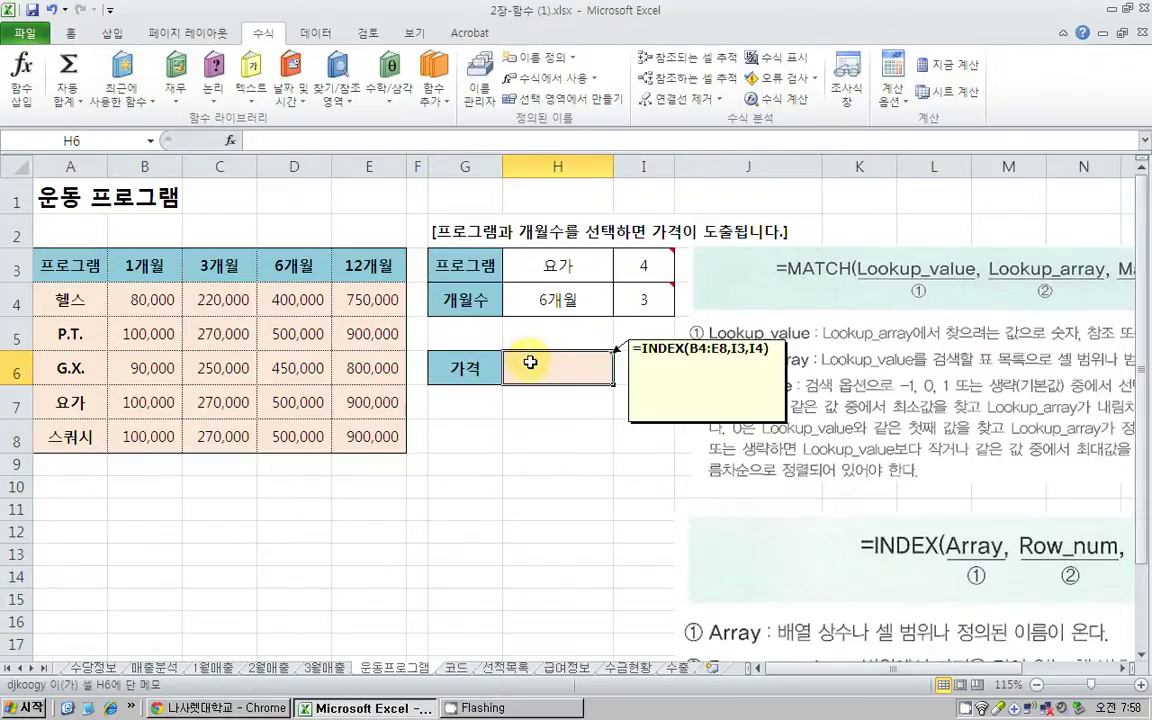
{"action": "left_click", "coordinate": [574, 482]}
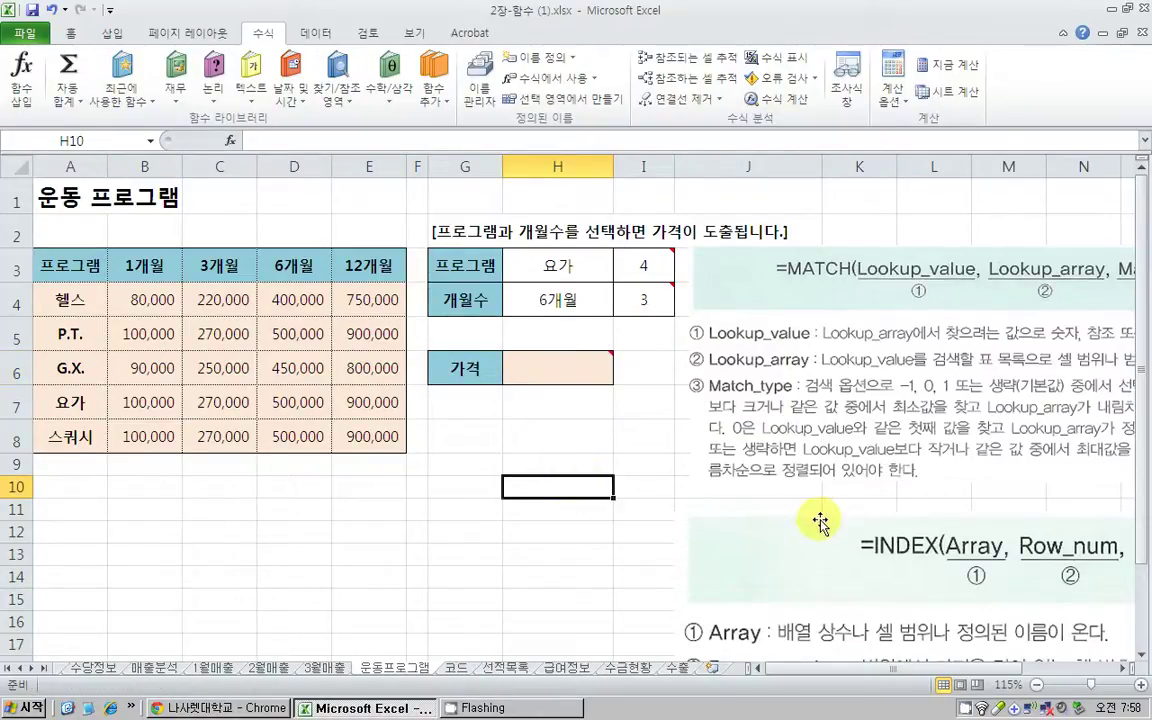
{"action": "scroll", "coordinate": [458, 360], "scroll_direction": "down", "scroll_amount": 2, "text": "ctrl"}
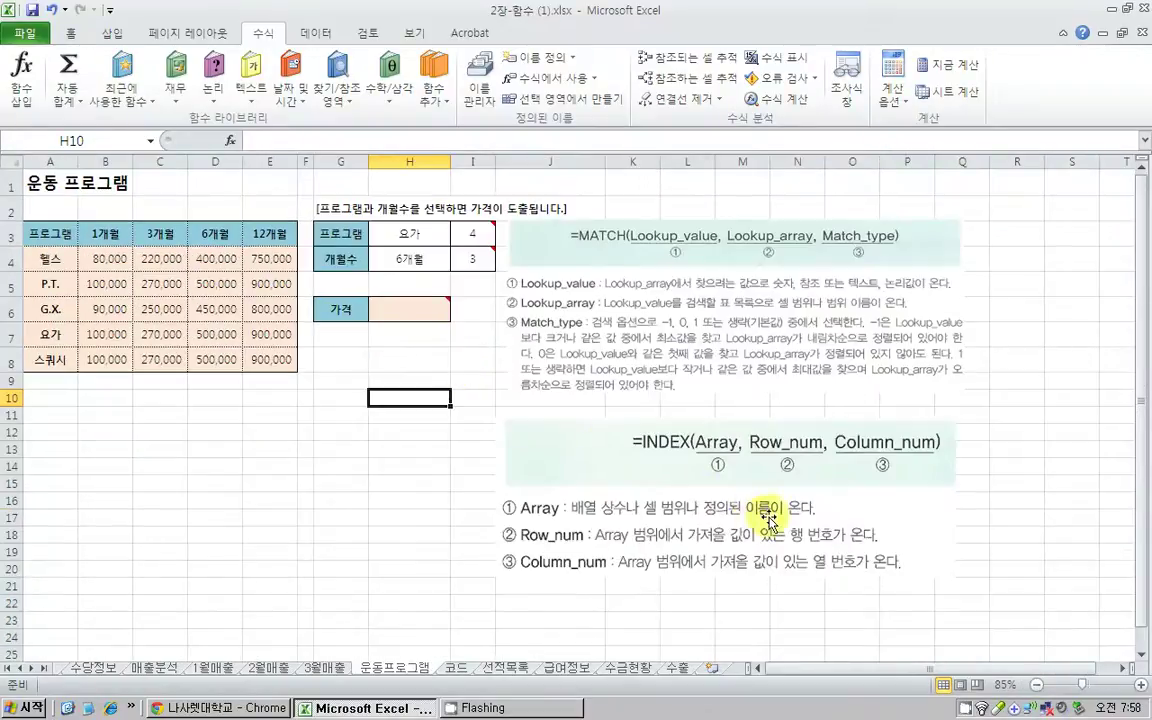
{"action": "left_click", "coordinate": [770, 520]}
{"action": "scroll", "coordinate": [930, 545], "scroll_direction": "up", "scroll_amount": 3, "text": "ctrl"}
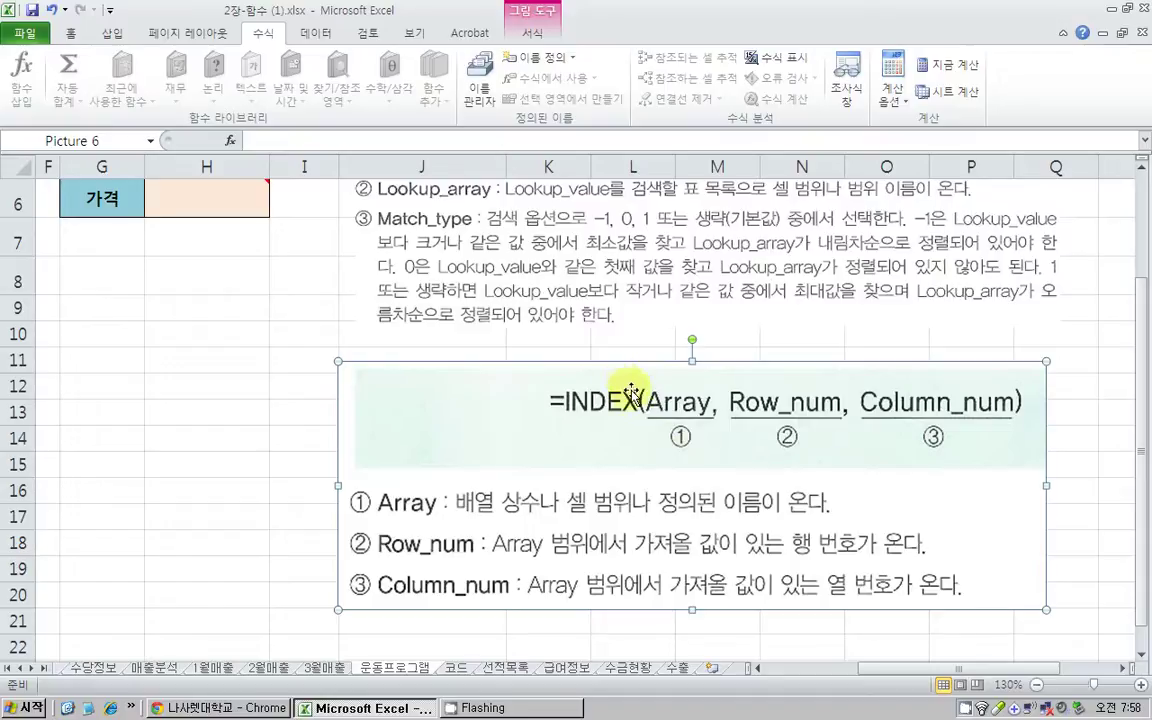
{"action": "scroll", "coordinate": [632, 390], "scroll_direction": "down", "scroll_amount": 2}
Start an INDEX function in H6 using the array,row_num,column_num argument list.
{"action": "left_click", "coordinate": [400, 305]}
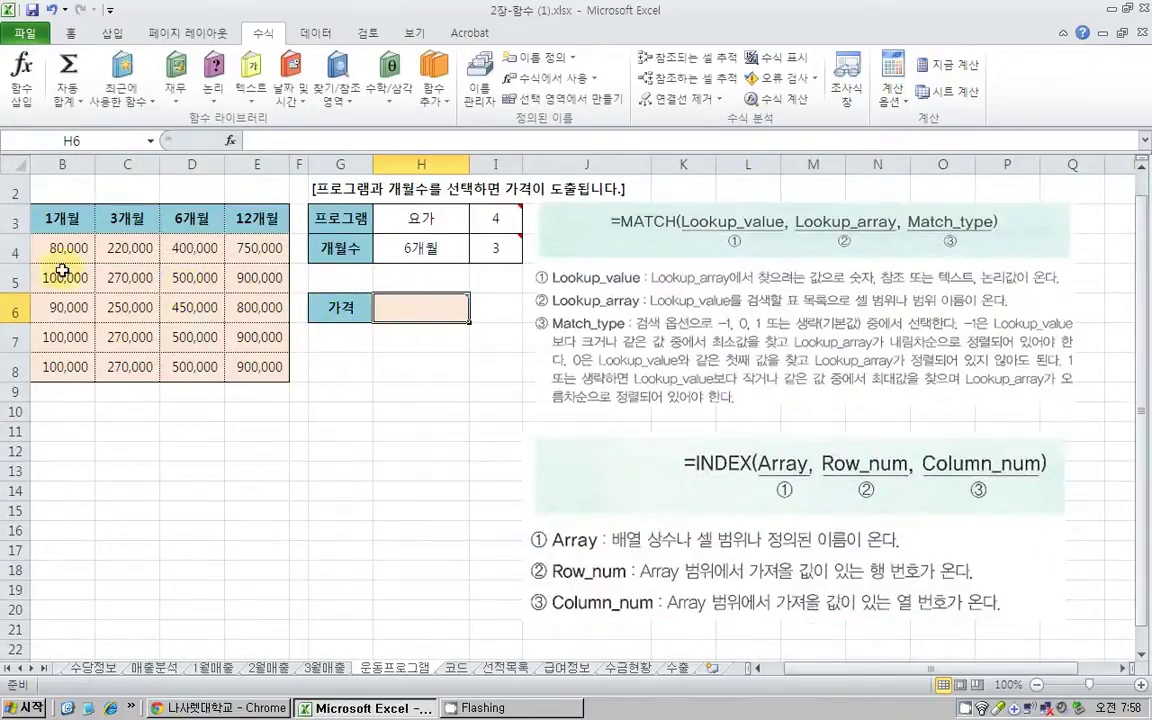
{"action": "scroll", "coordinate": [62, 271], "scroll_direction": "up", "scroll_amount": 3}
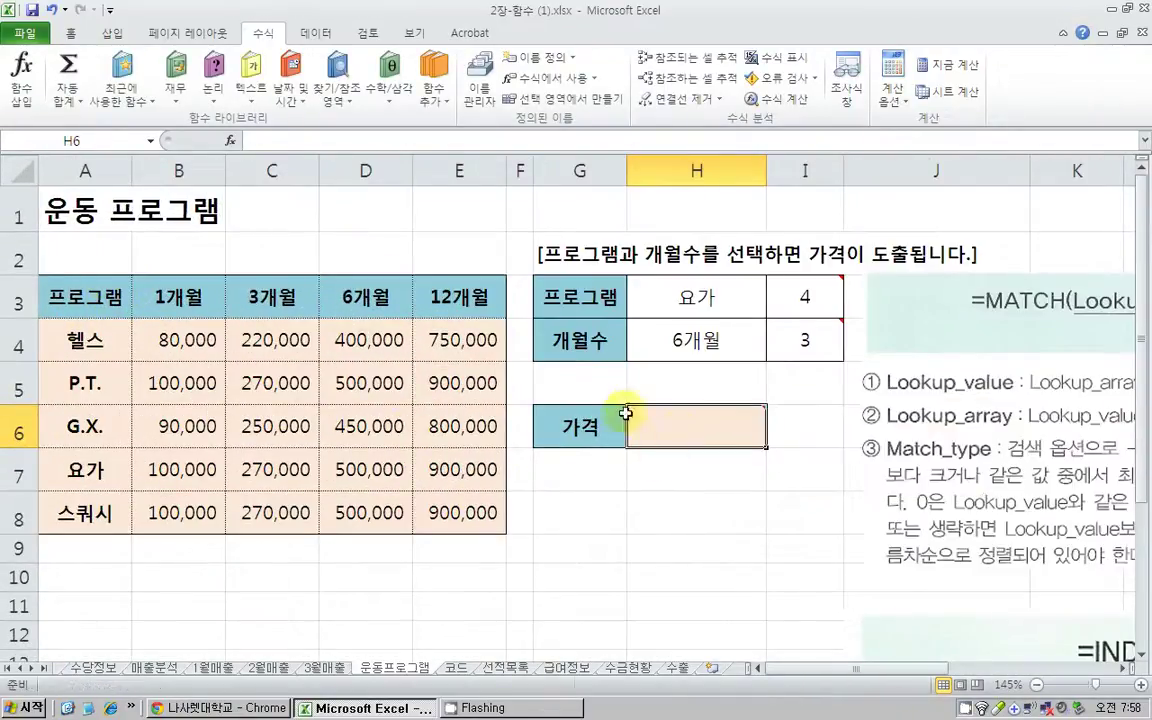
{"action": "mouse_move", "coordinate": [648, 429]}
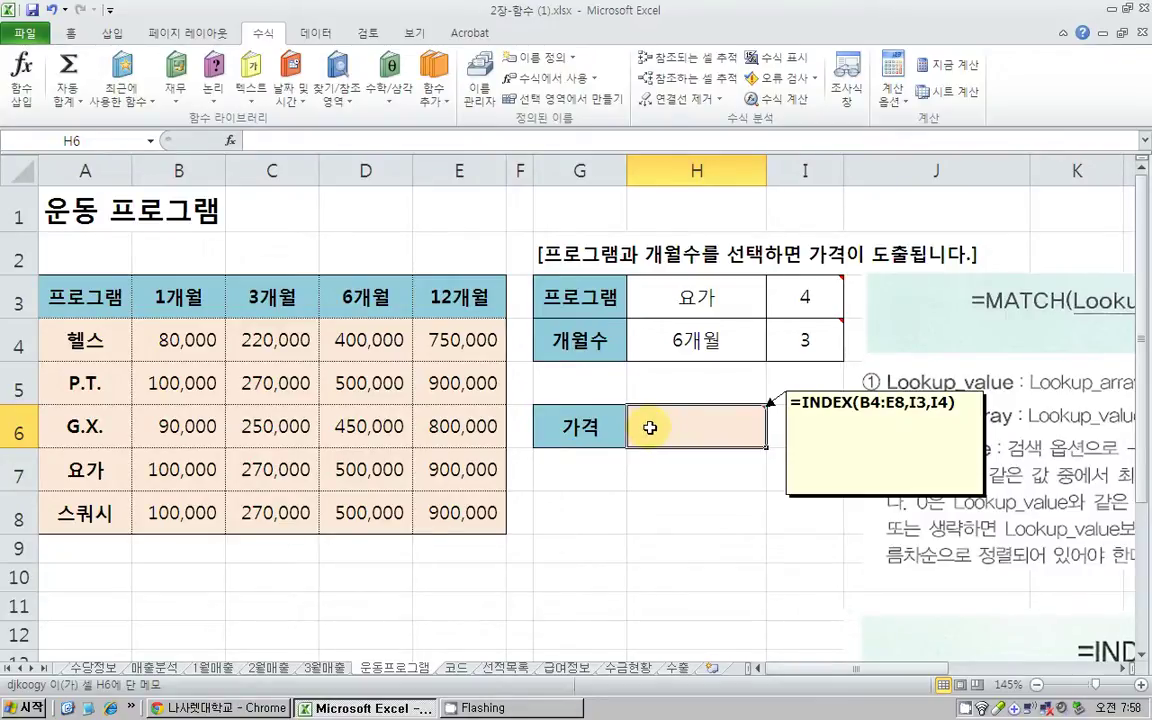
{"action": "left_click", "coordinate": [336, 90]}
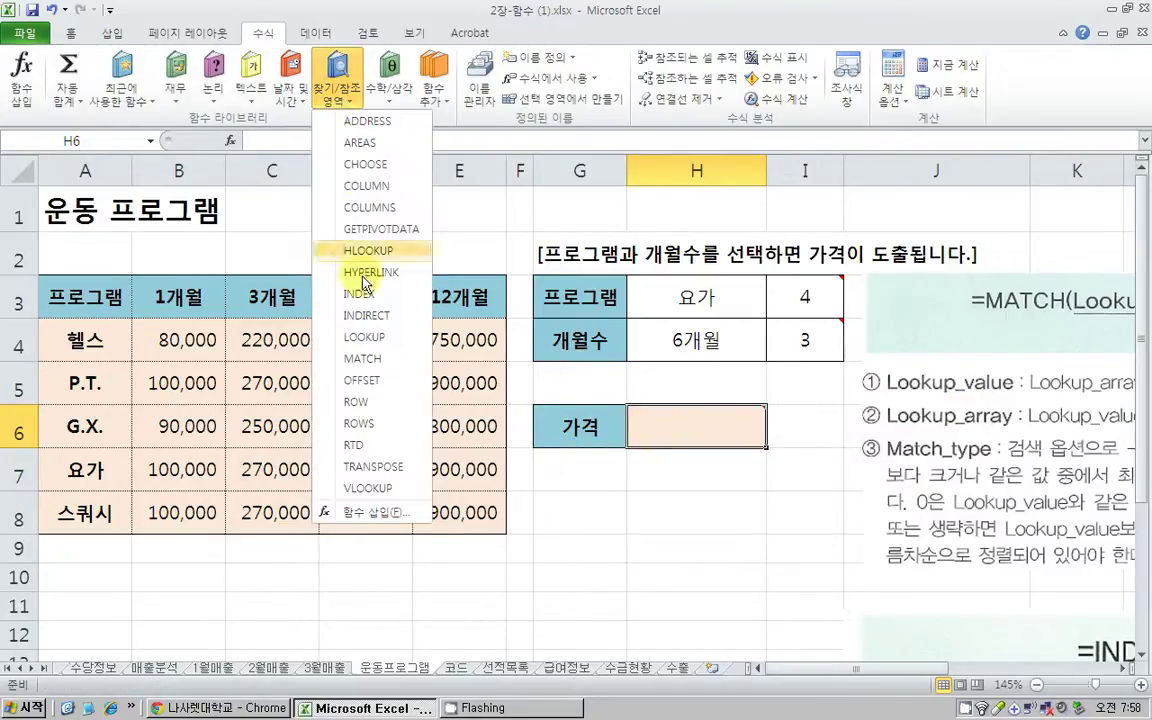
{"action": "left_click", "coordinate": [360, 294]}
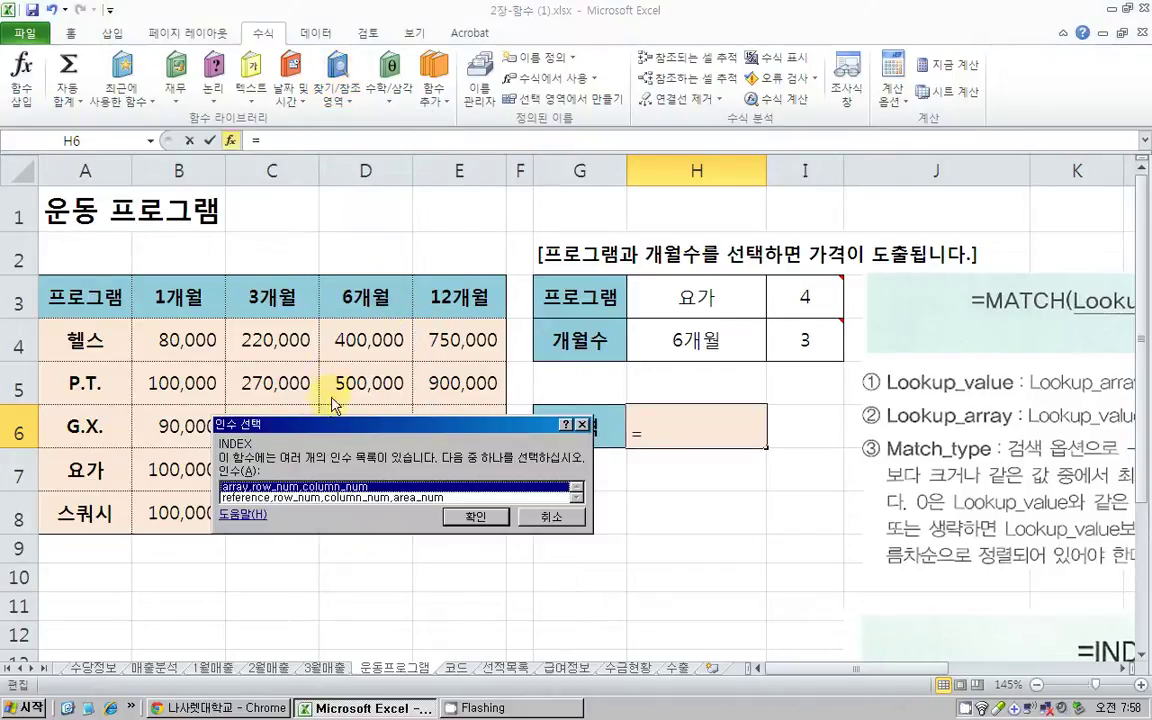
{"action": "left_click_drag", "start_coordinate": [330, 428], "coordinate": [336, 197]}
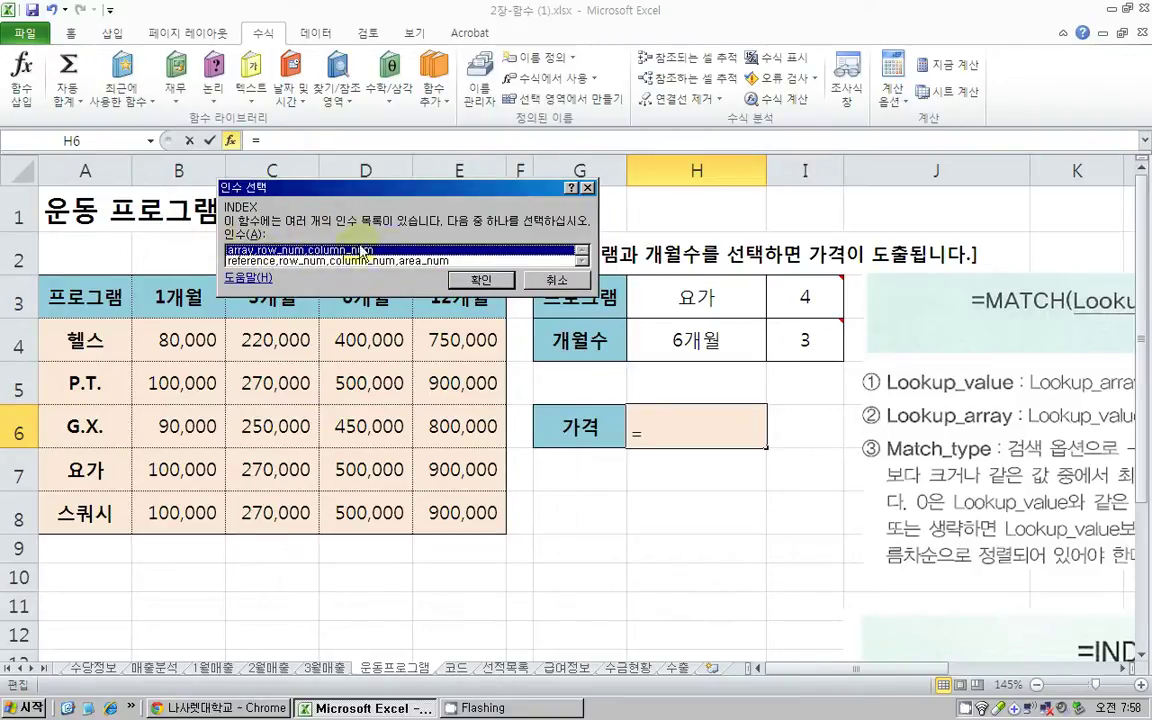
{"action": "left_click", "coordinate": [478, 280]}
{"action": "left_click_drag", "start_coordinate": [367, 143], "coordinate": [325, 373]}
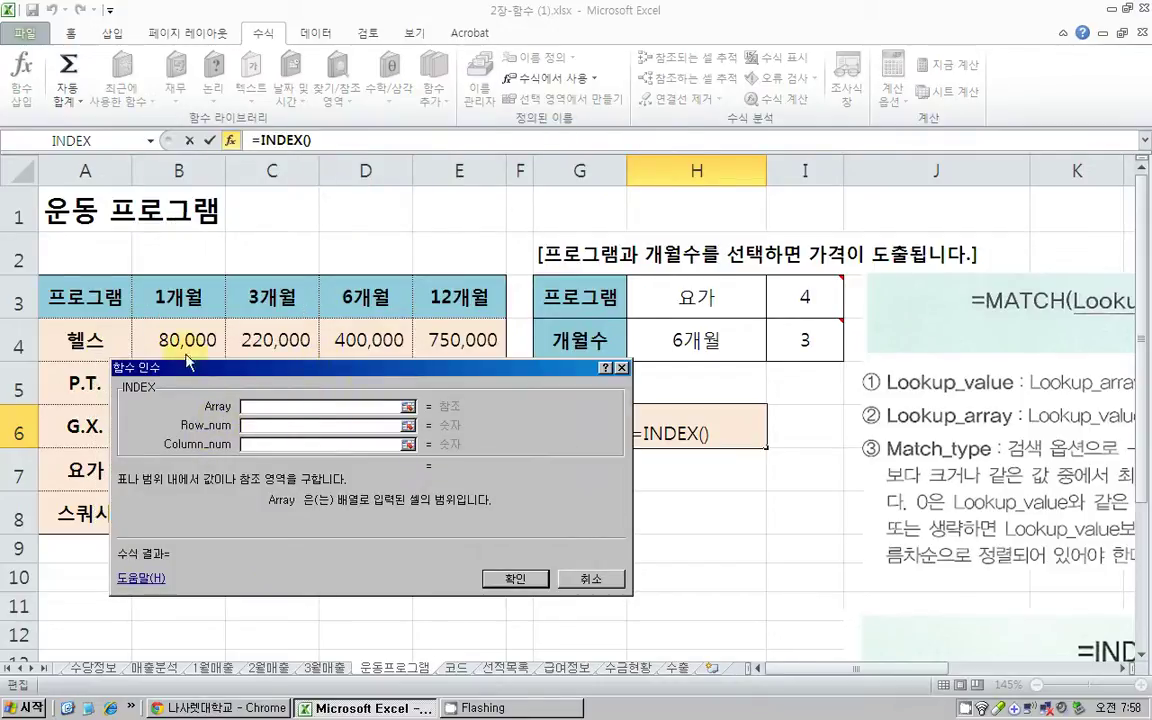
Complete the INDEX function in H6 with B4:E8 as the array, I3 as the row number and I4 as the column number.
{"action": "left_click_drag", "start_coordinate": [183, 339], "coordinate": [445, 519]}
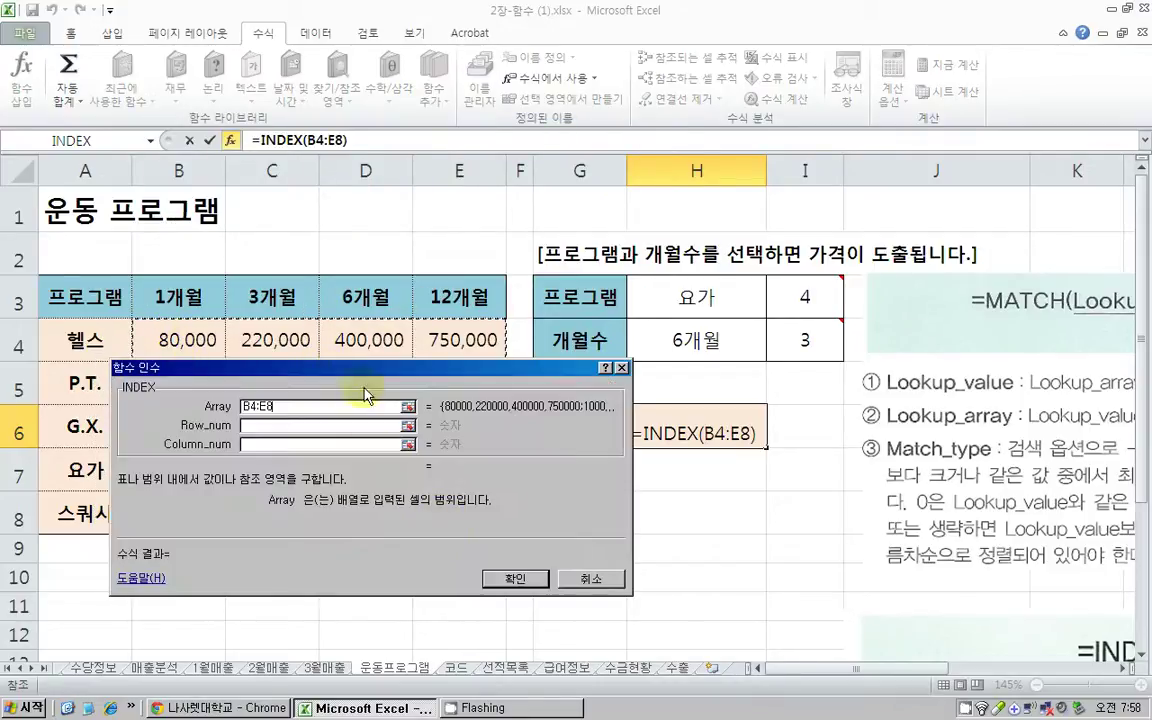
{"action": "left_click", "coordinate": [226, 395]}
{"action": "left_click", "coordinate": [776, 311]}
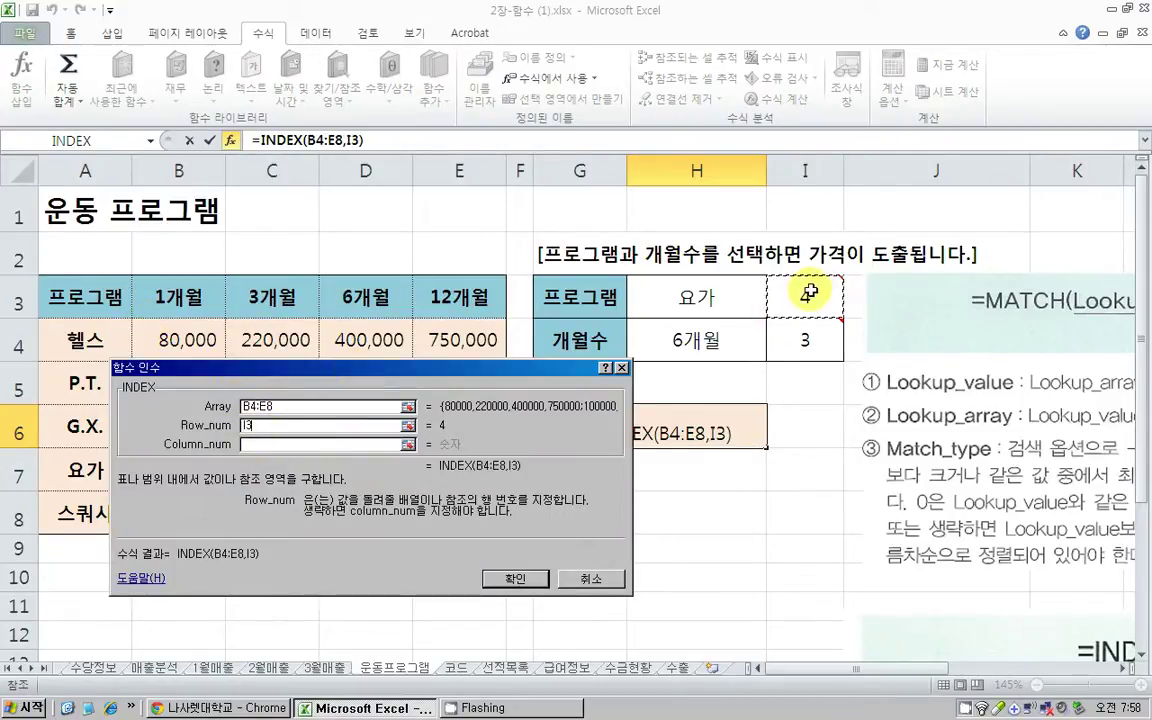
{"action": "left_click", "coordinate": [305, 444]}
{"action": "left_click", "coordinate": [805, 338]}
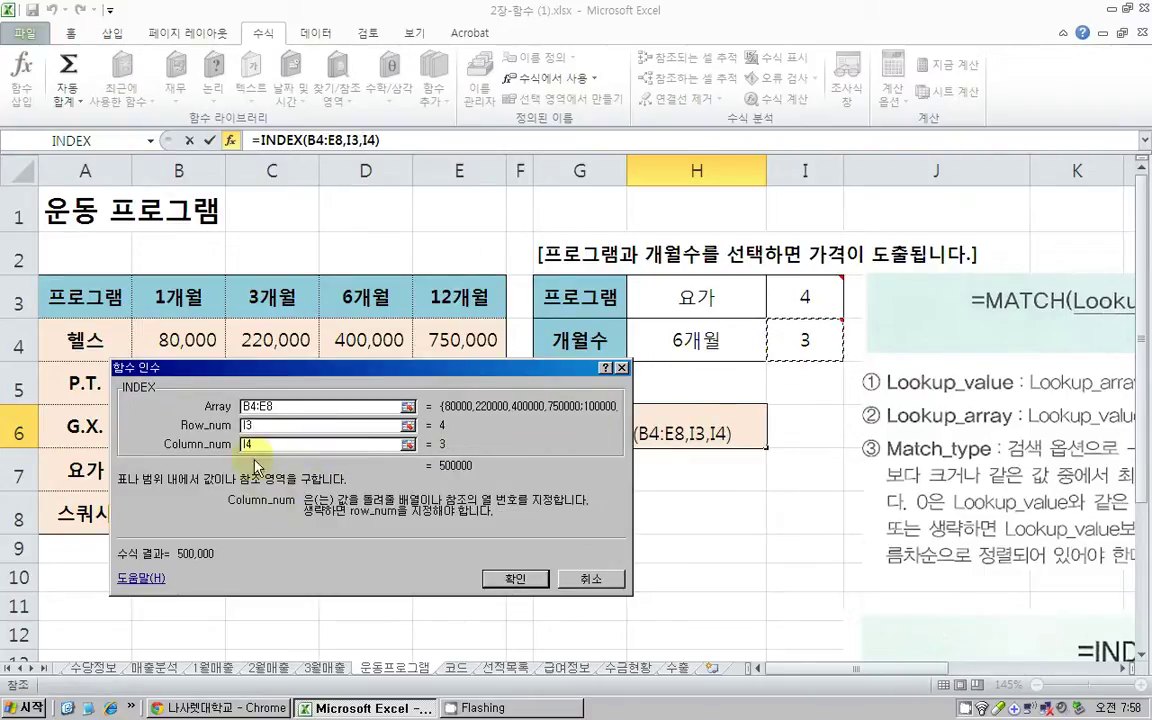
{"action": "left_click", "coordinate": [515, 580]}
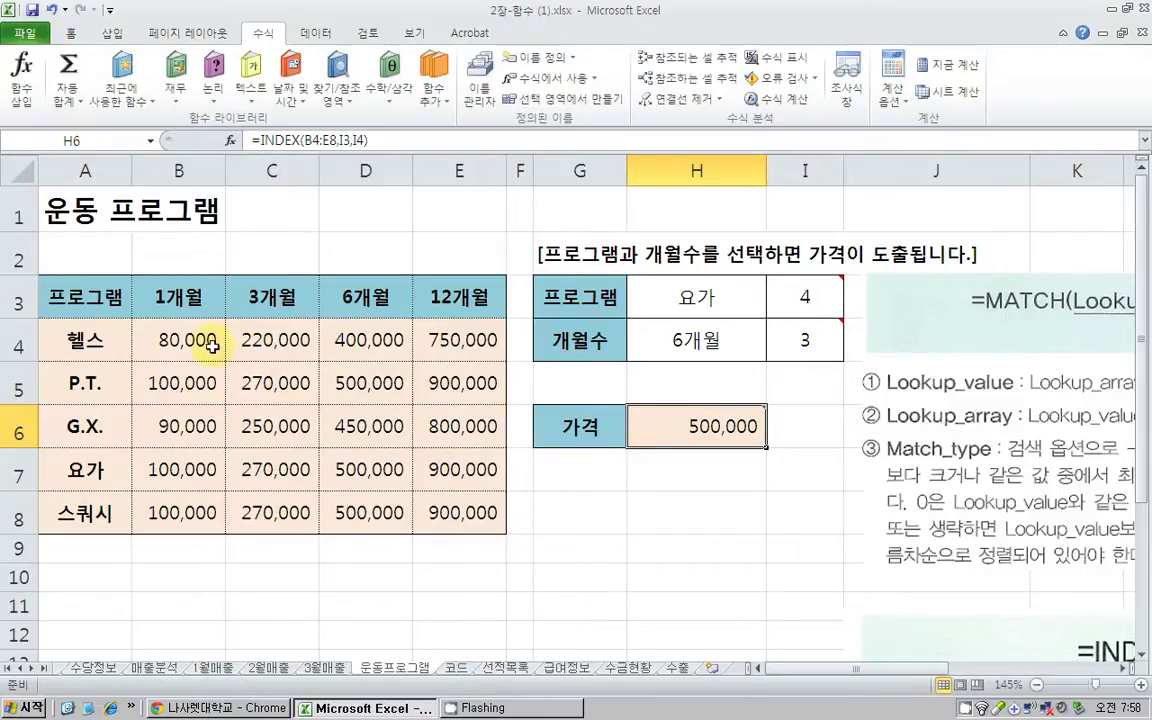
Review the price range B4:E8 and change the program in H3 to P.T.
{"action": "left_click_drag", "start_coordinate": [212, 345], "coordinate": [398, 468]}
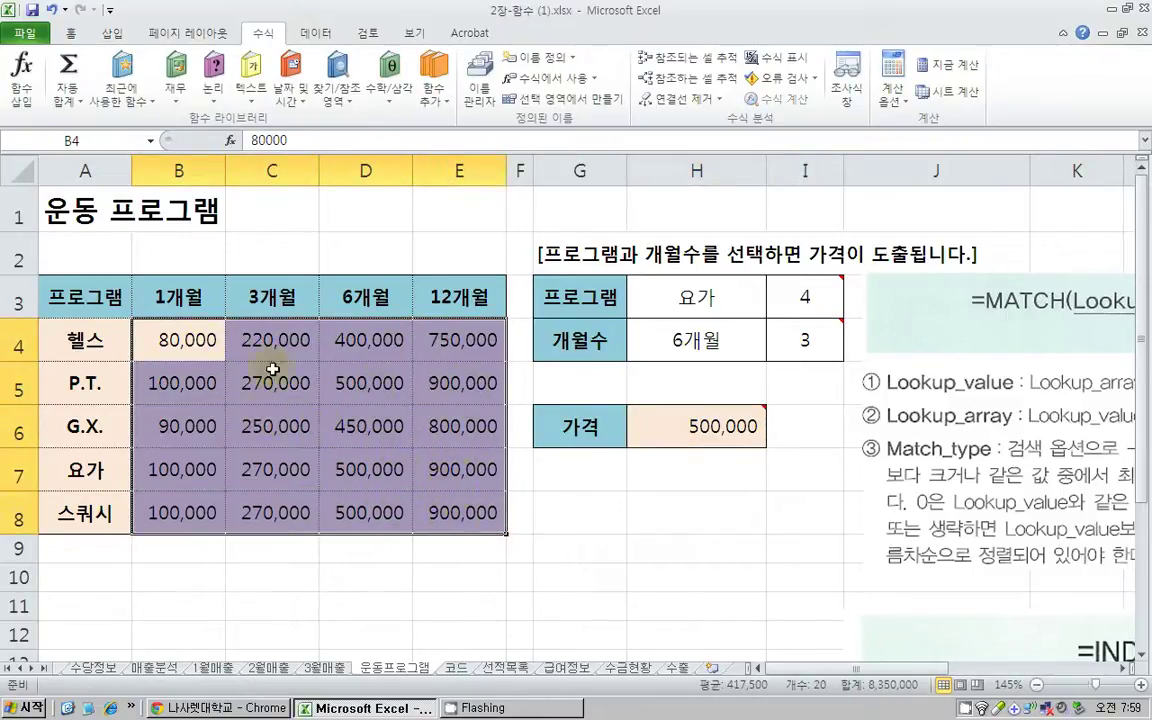
{"action": "left_click", "coordinate": [712, 297]}
{"action": "left_click", "coordinate": [774, 309]}
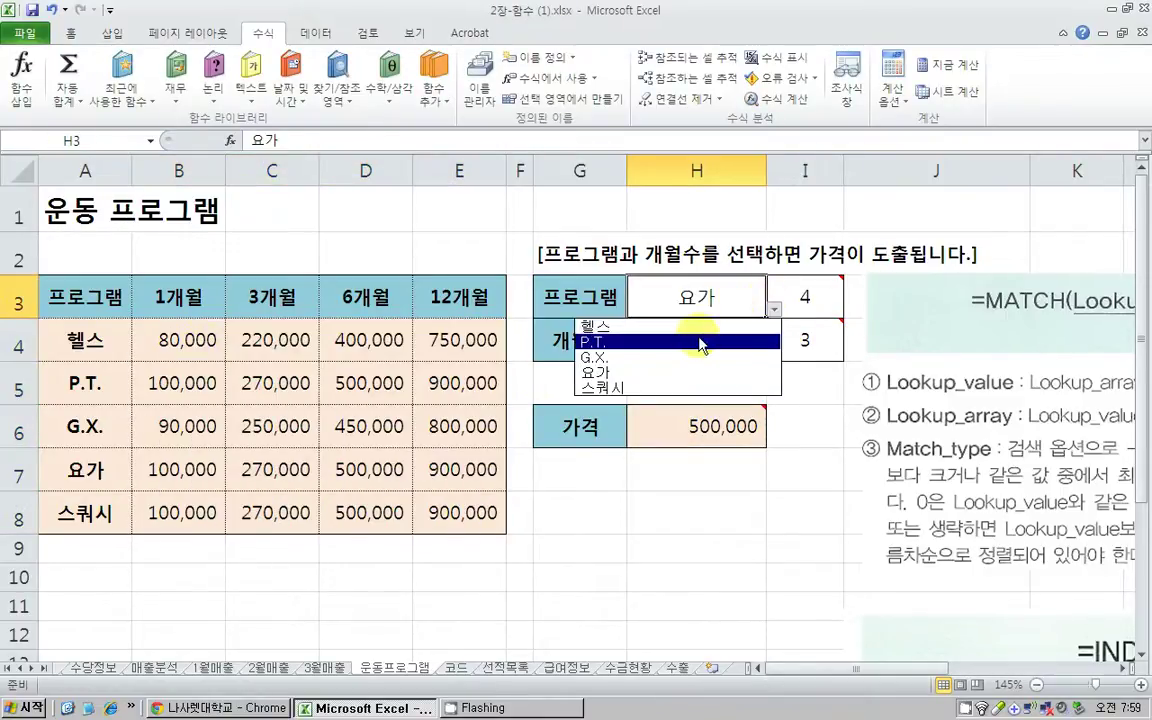
{"action": "left_click", "coordinate": [697, 340]}
Change the number of months in H4 to 3개월 and check the price in H6 against table cell C5.
{"action": "left_click", "coordinate": [690, 345]}
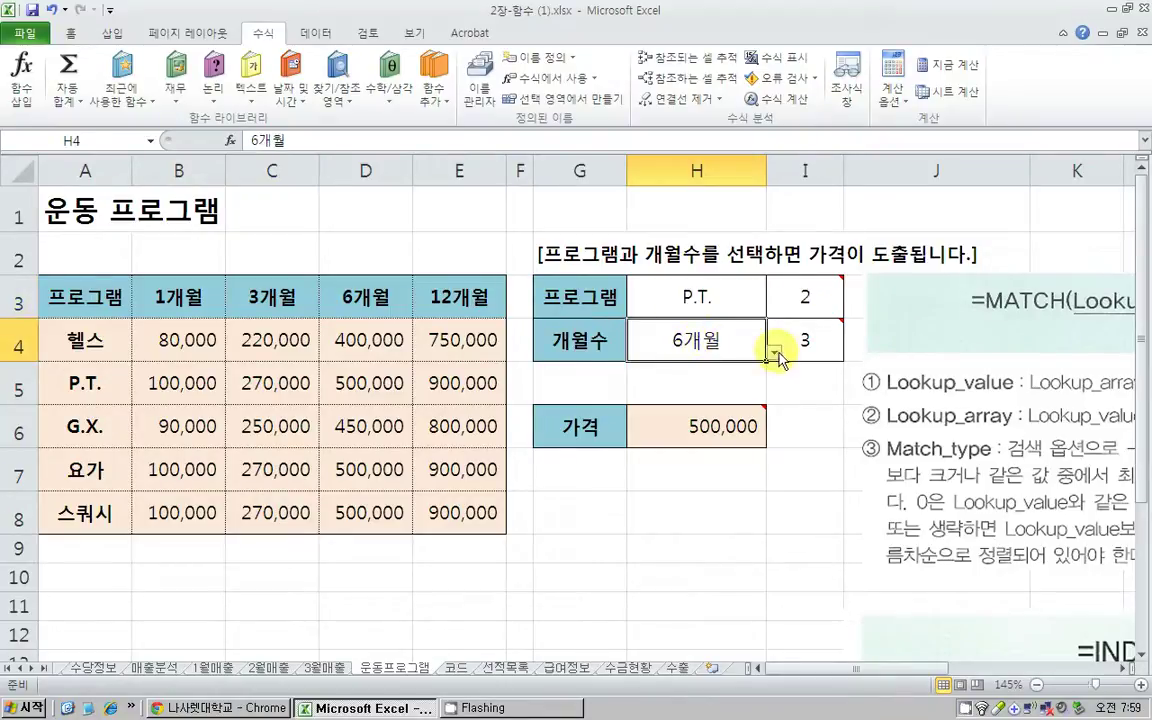
{"action": "left_click", "coordinate": [774, 352]}
{"action": "left_click", "coordinate": [692, 385]}
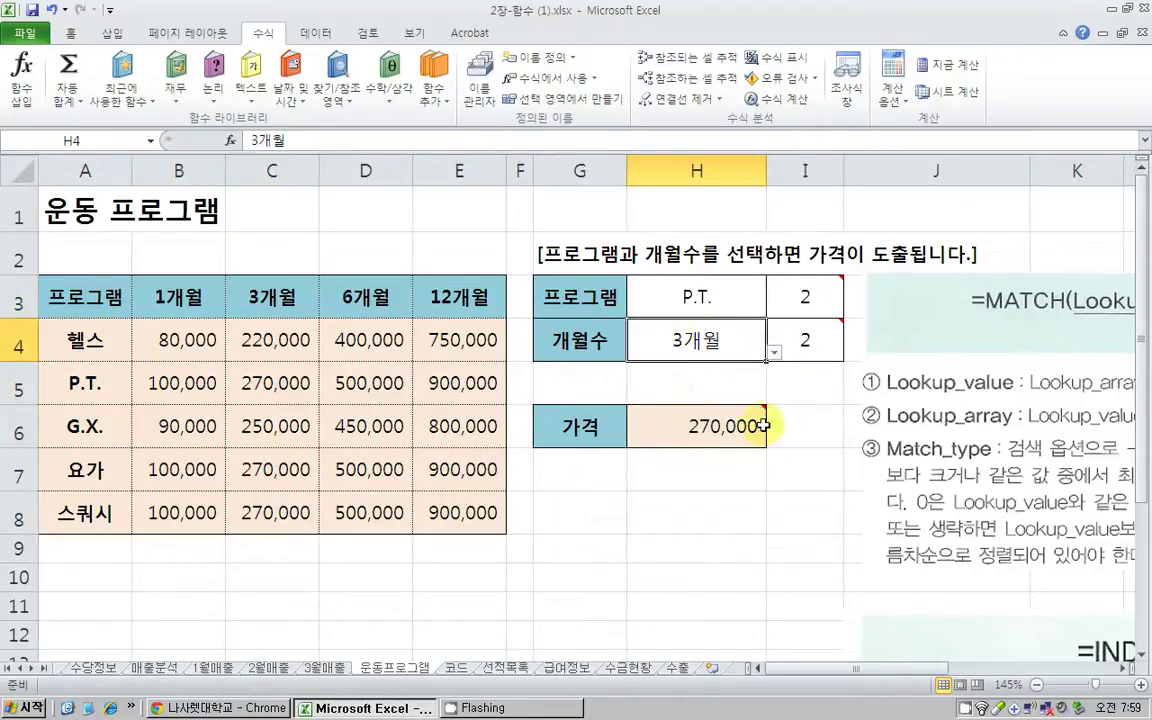
{"action": "left_click", "coordinate": [700, 427]}
{"action": "left_click", "coordinate": [300, 378]}
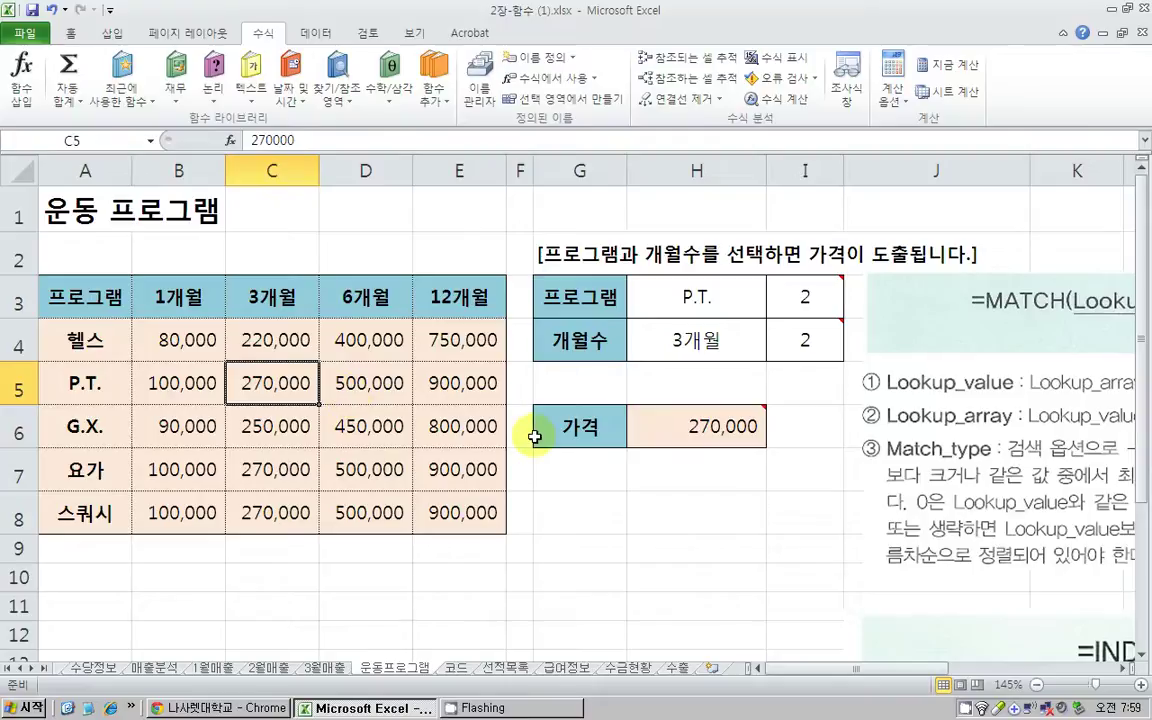
Switch to the 코드 sheet.
{"action": "left_click", "coordinate": [456, 668]}
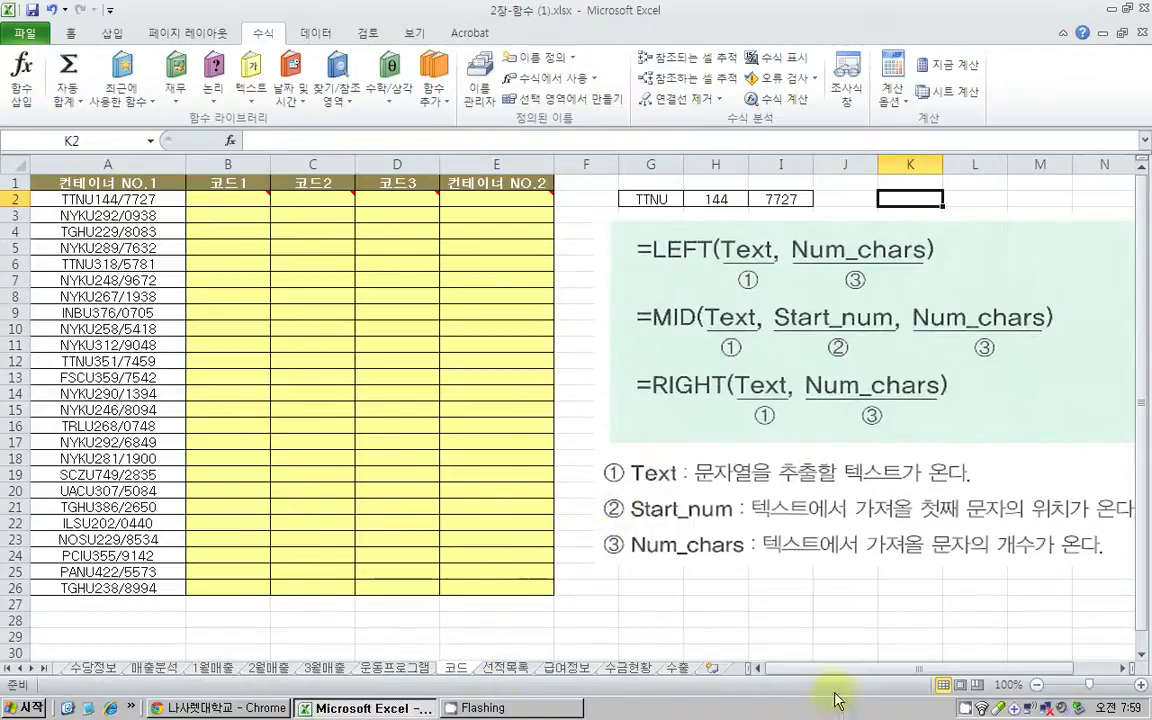
{"action": "right_click", "coordinate": [968, 708]}
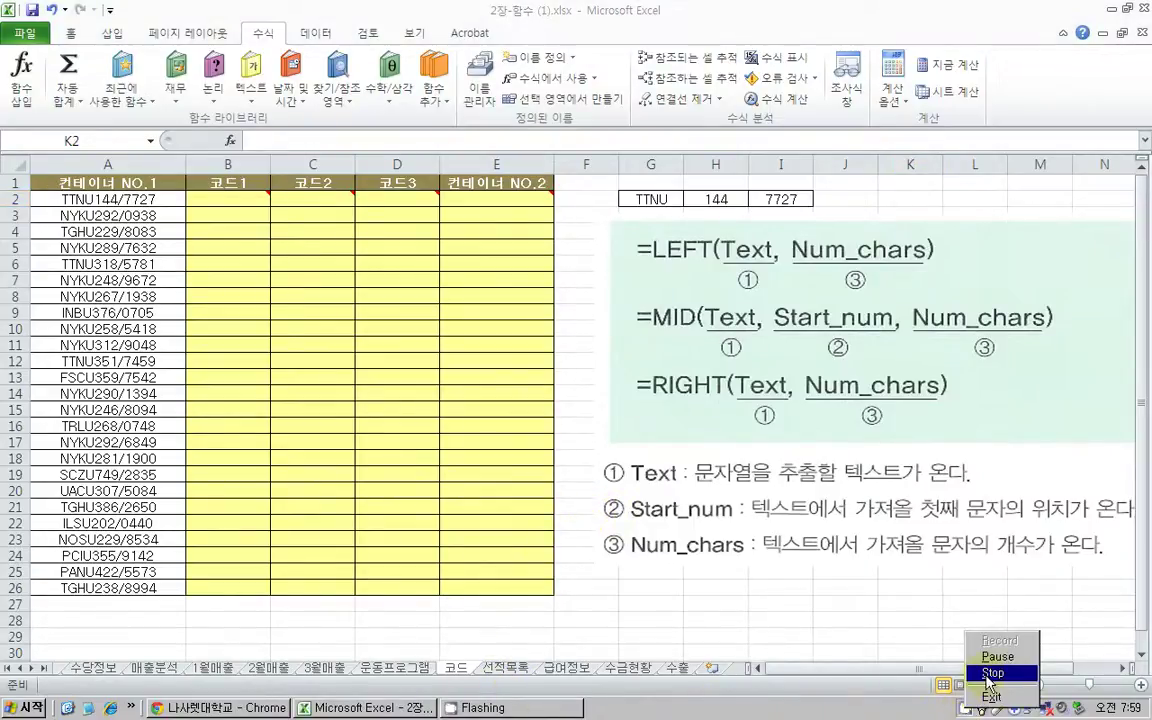